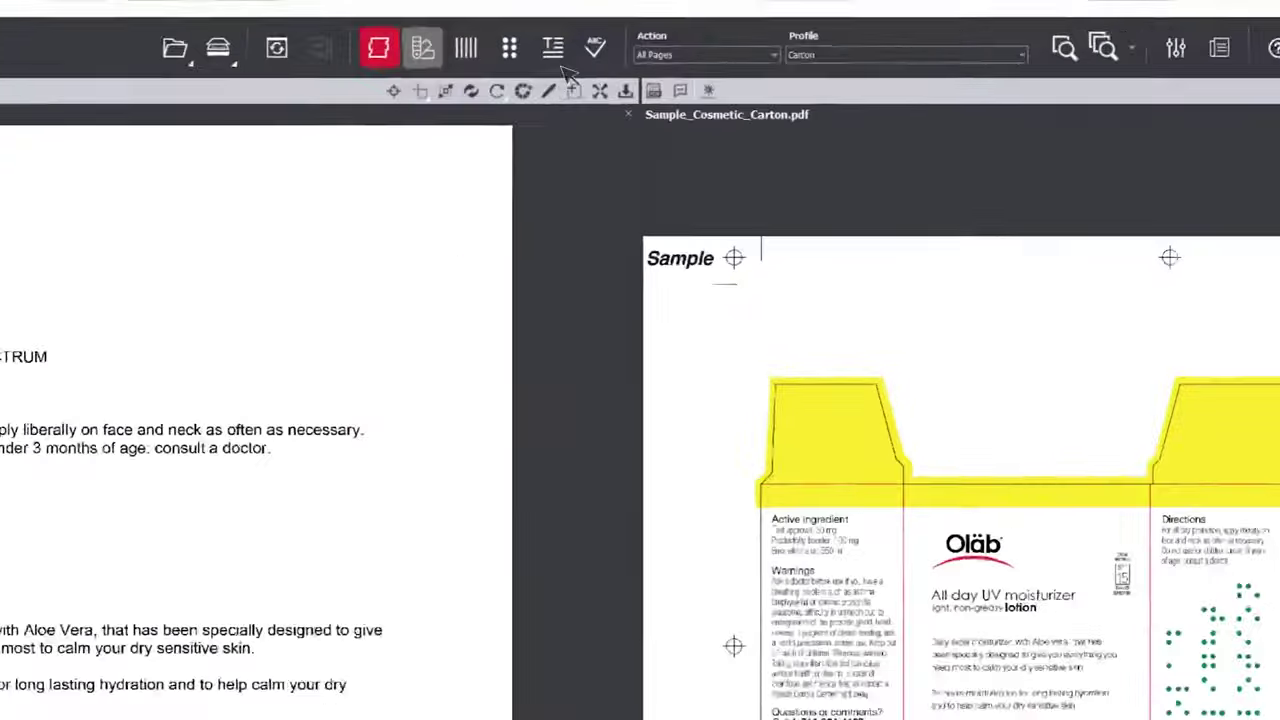
Switch to the Text inspection and review the profile list, keeping the Cartons profile
{"action": "left_click", "coordinate": [588, 30]}
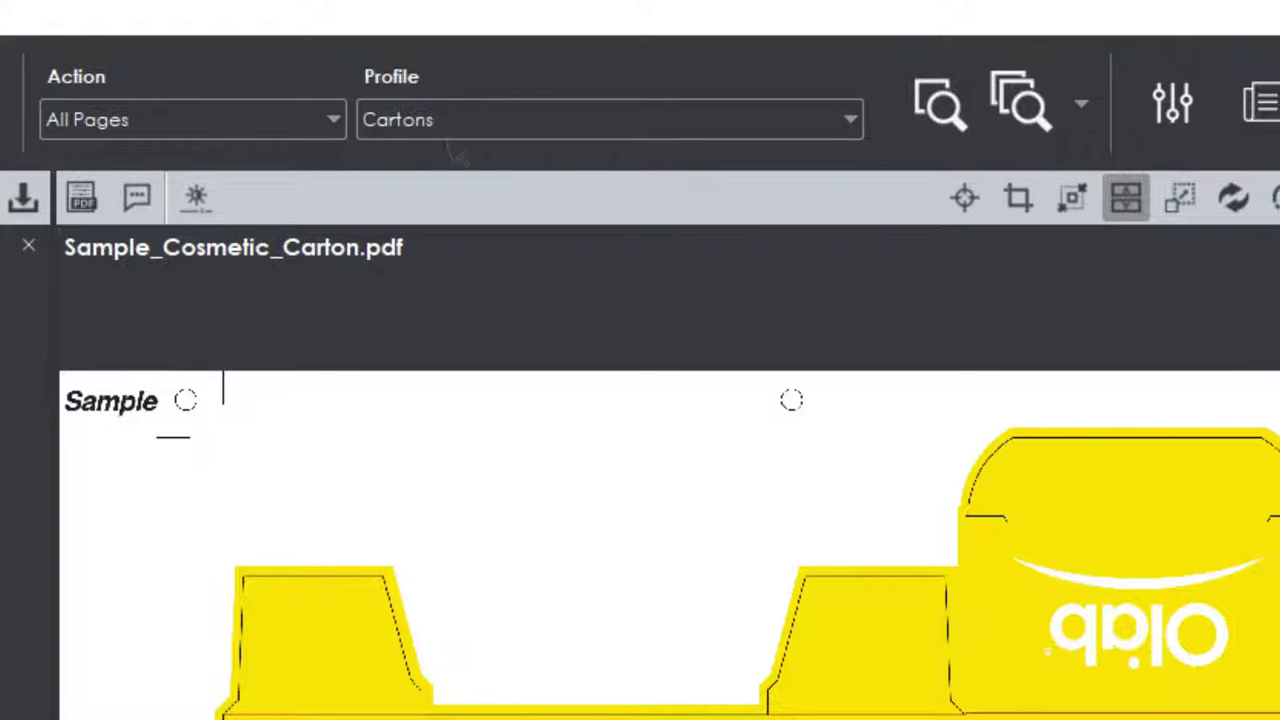
{"action": "left_click", "coordinate": [457, 130]}
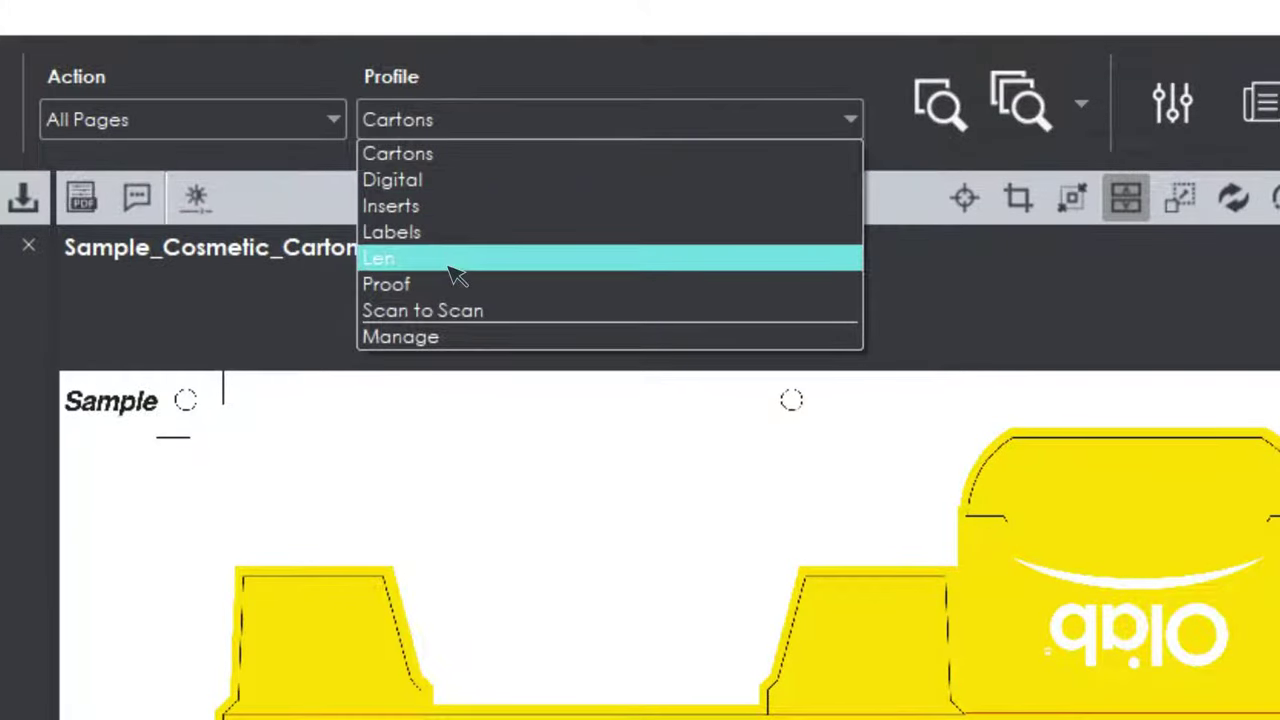
{"action": "left_click", "coordinate": [452, 333]}
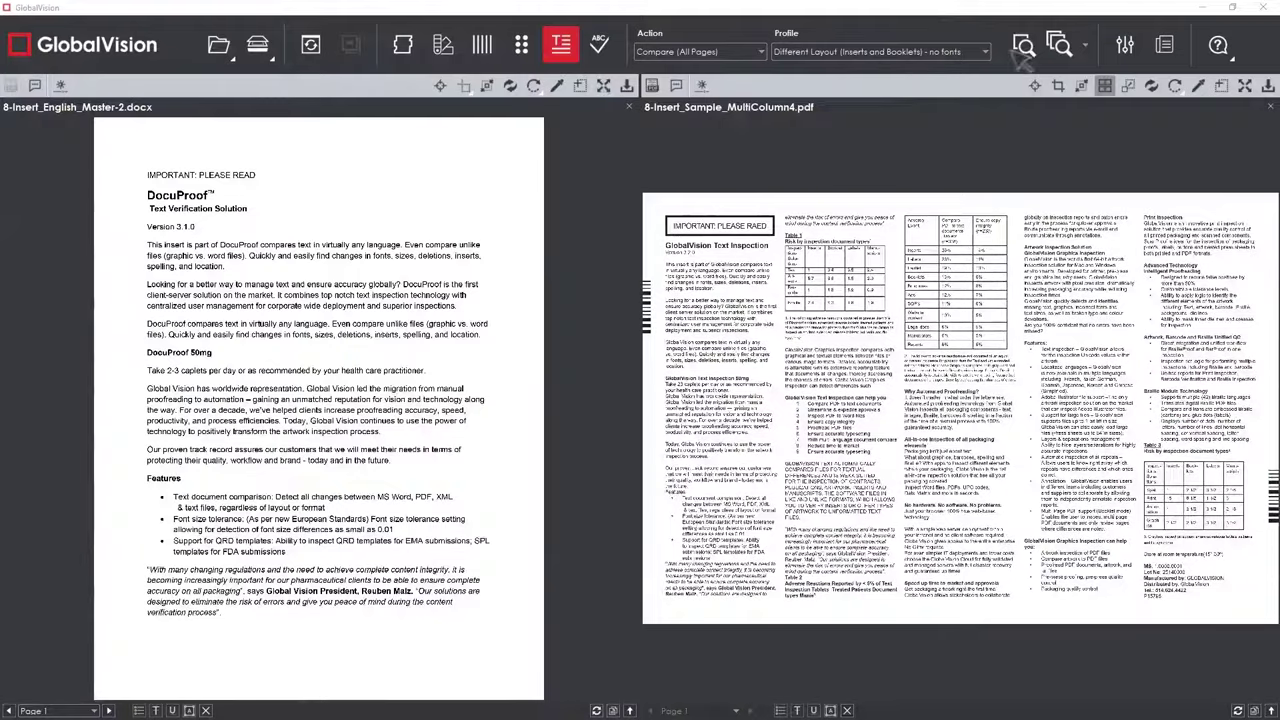
Run the text comparison and review differences 3 through 15, from version number to hyphenated Barcode
{"action": "left_click", "coordinate": [1023, 47]}
{"action": "left_click", "coordinate": [706, 152]}
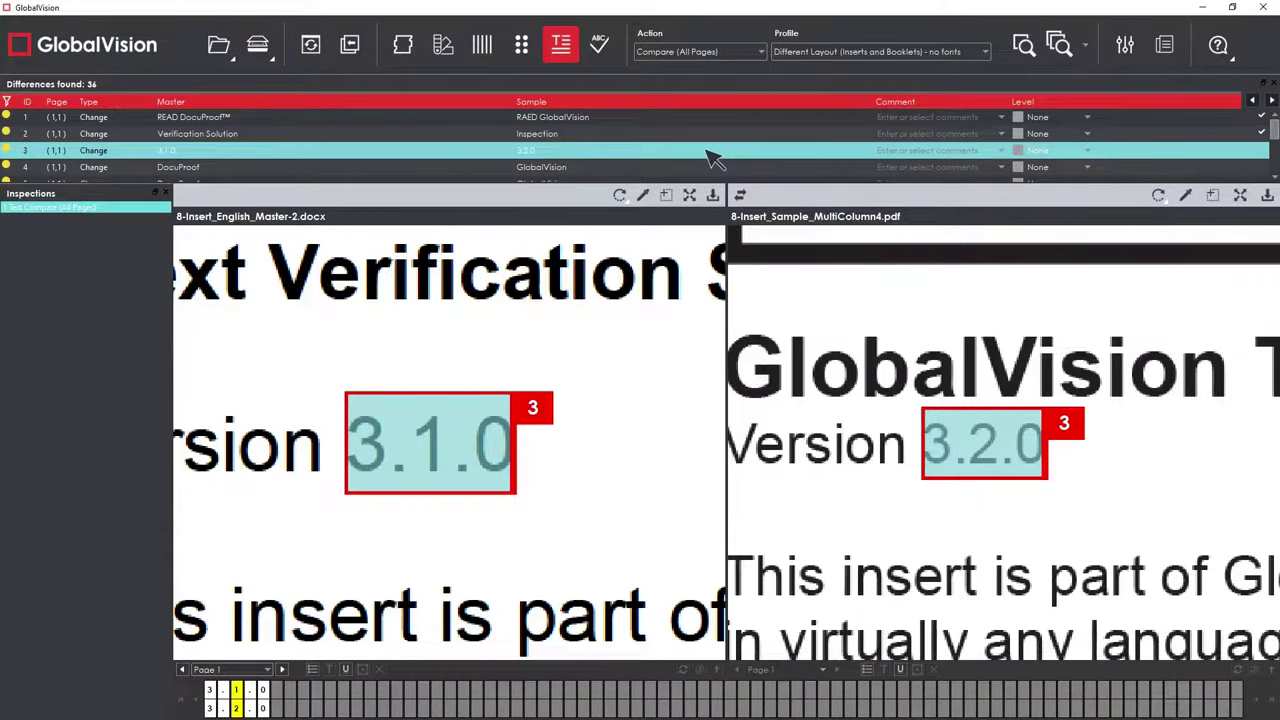
{"action": "left_click", "coordinate": [711, 167]}
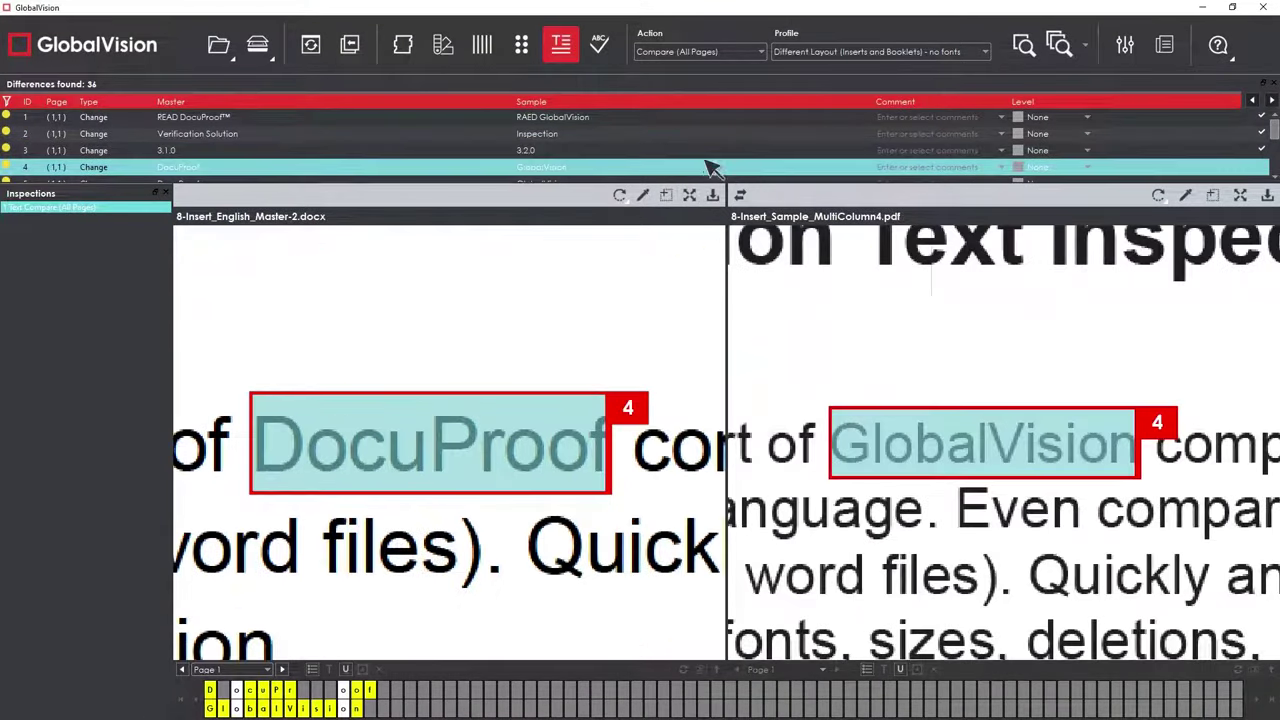
{"action": "left_click", "coordinate": [1272, 177]}
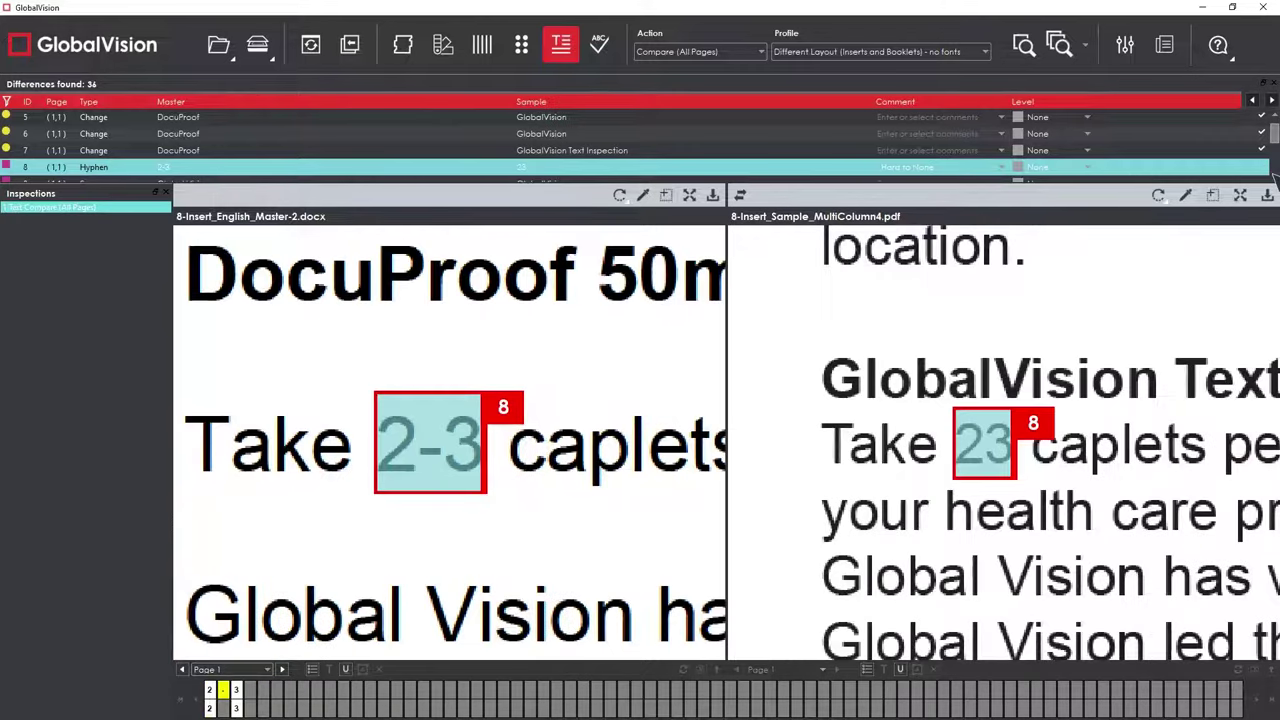
{"action": "left_click", "coordinate": [1273, 177]}
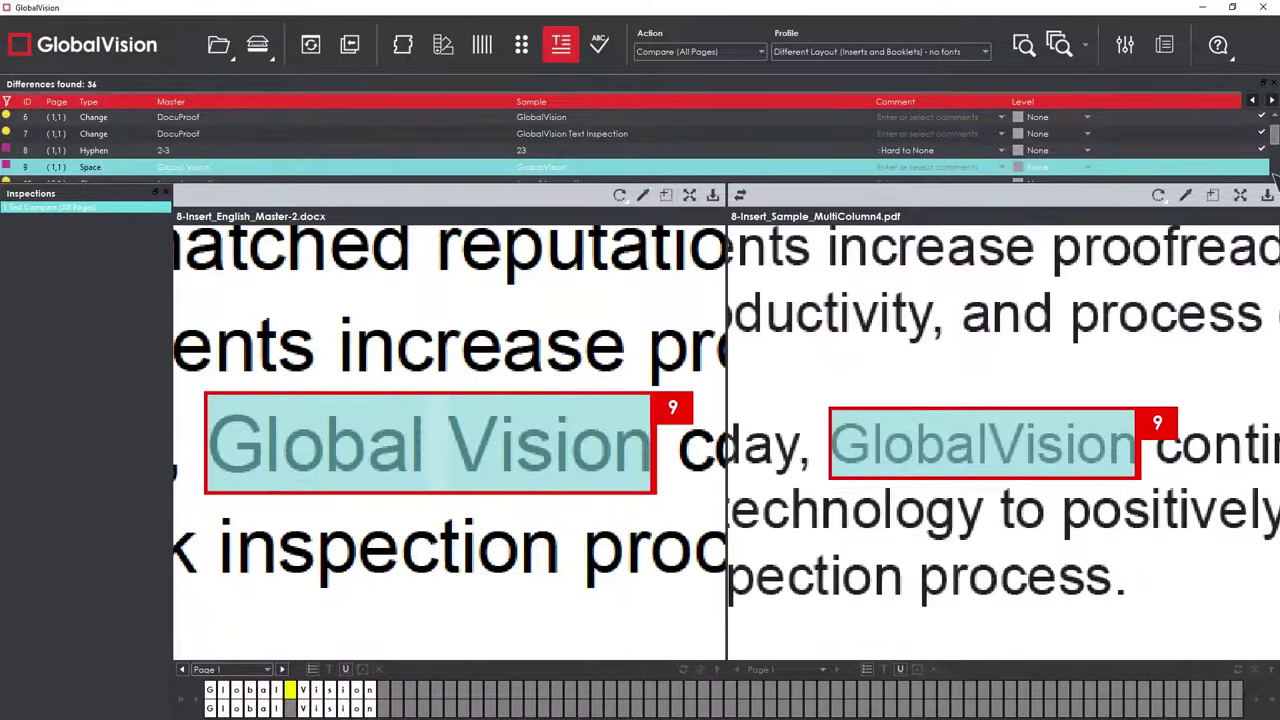
{"action": "double_click", "coordinate": [1273, 177]}
{"action": "double_click", "coordinate": [1273, 177]}
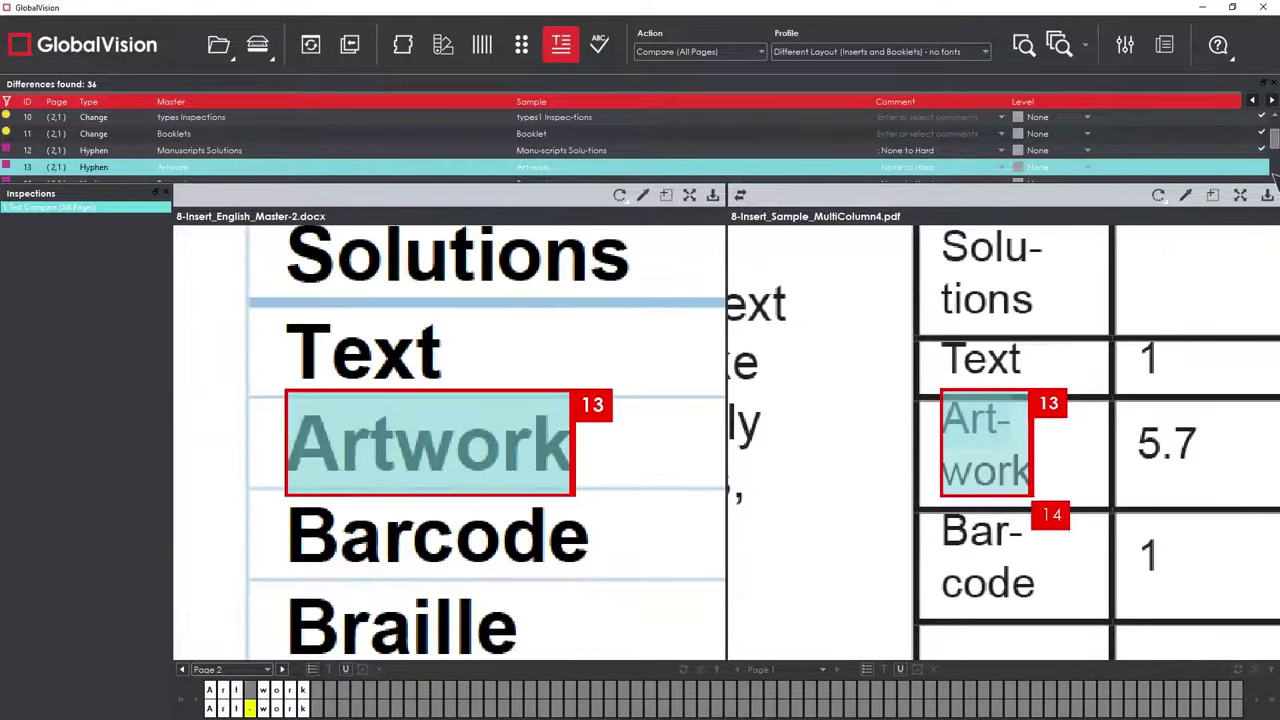
{"action": "left_click", "coordinate": [1274, 177]}
{"action": "left_click", "coordinate": [1274, 177]}
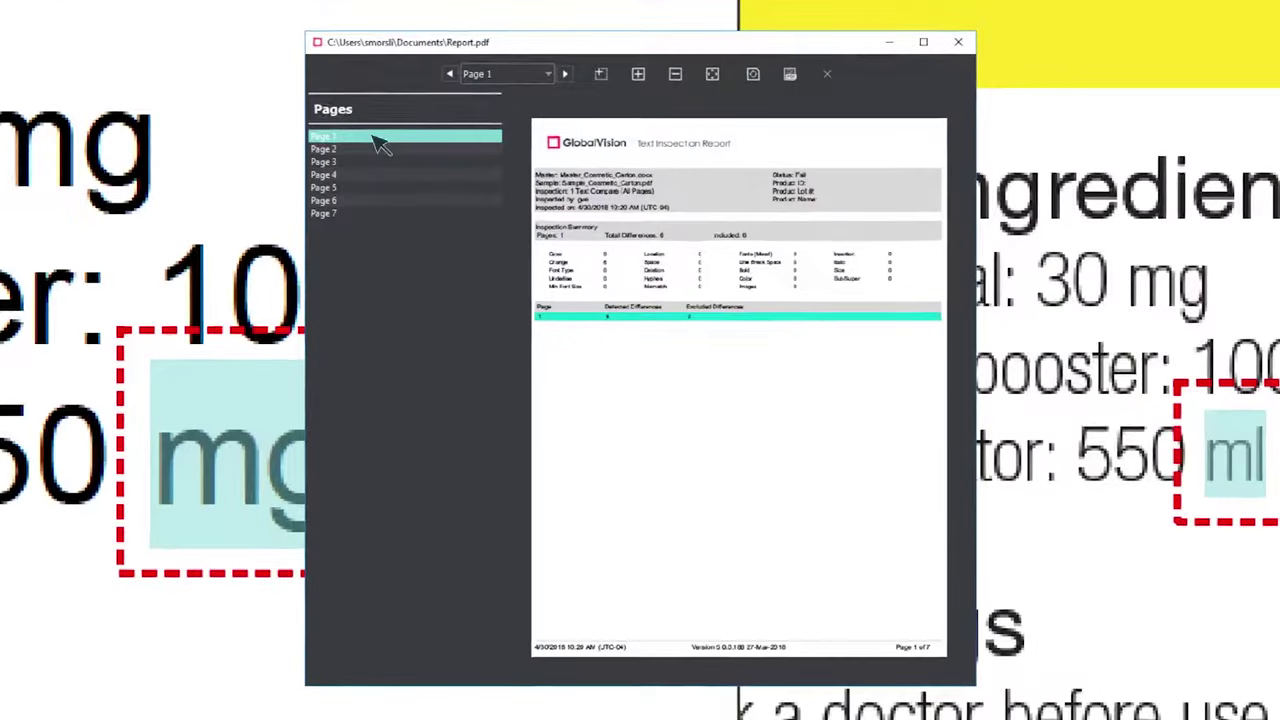
View page 5 of the text inspection report
{"action": "left_click", "coordinate": [381, 190]}
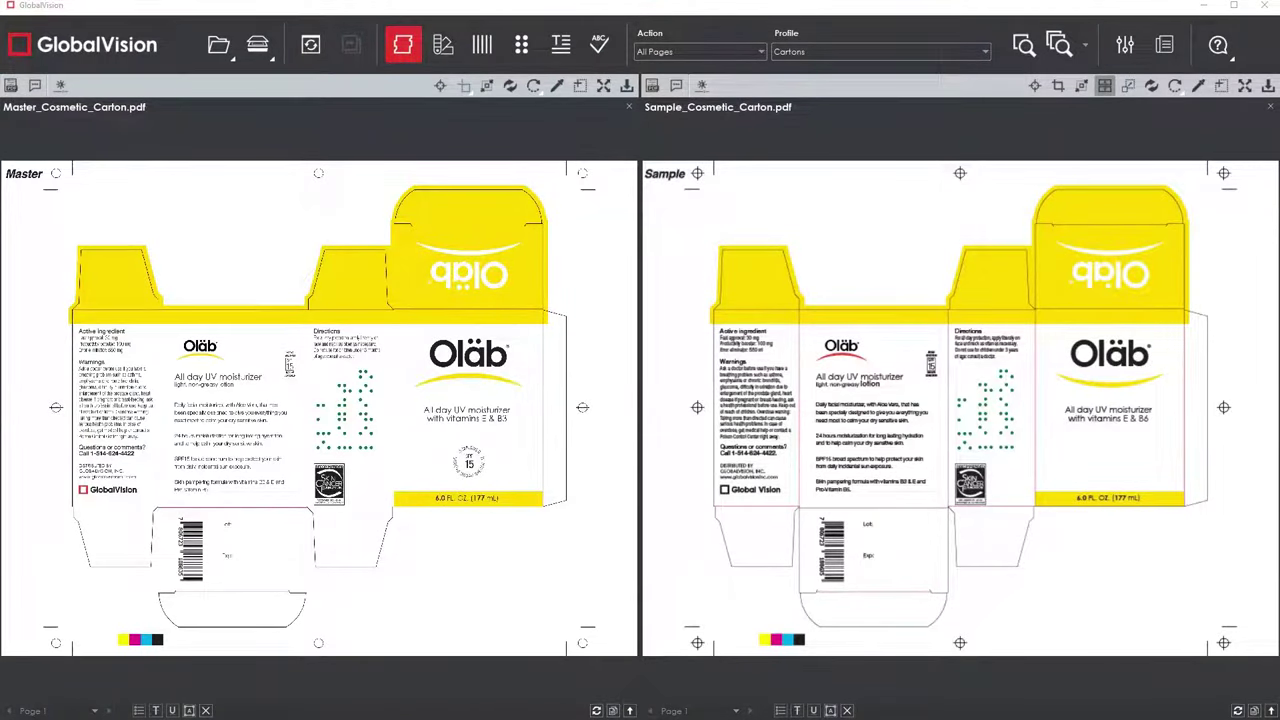
Run the graphics comparison and review differences 3–7: ingredients, months, Oläb logo, swoosh, lotion
{"action": "left_click", "coordinate": [1024, 48]}
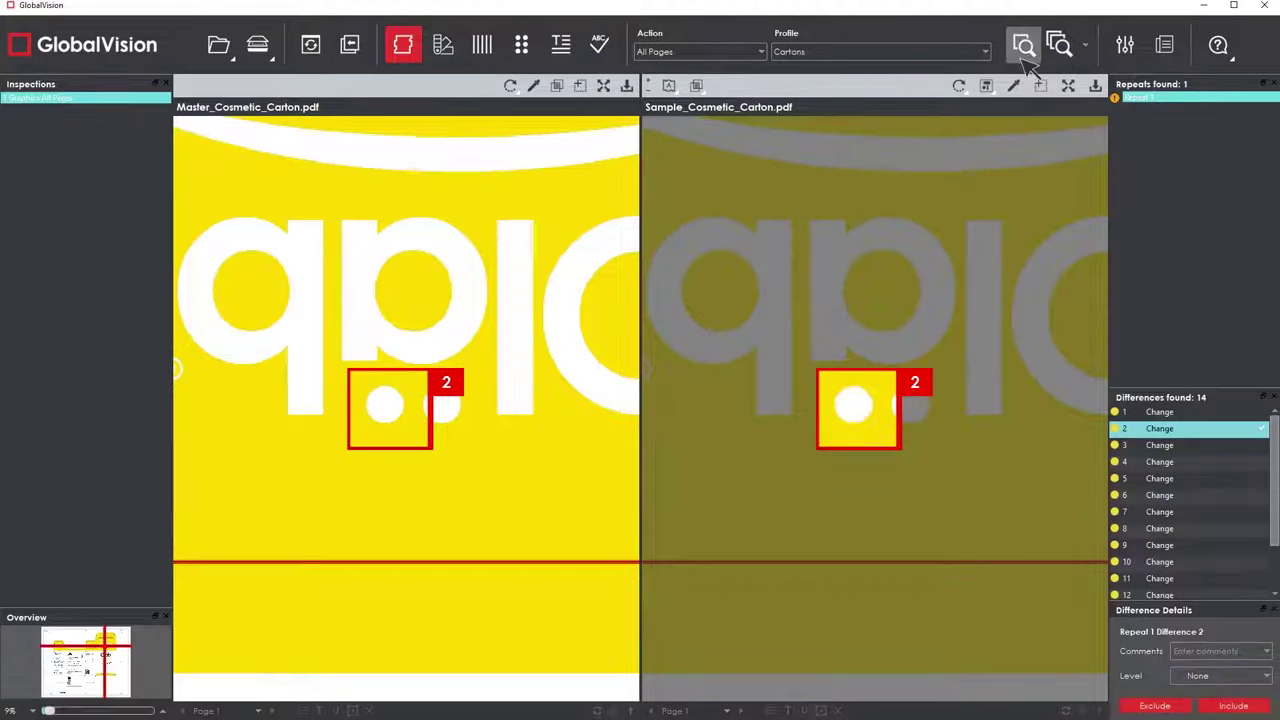
{"action": "left_click", "coordinate": [1208, 447]}
{"action": "left_click", "coordinate": [1213, 463]}
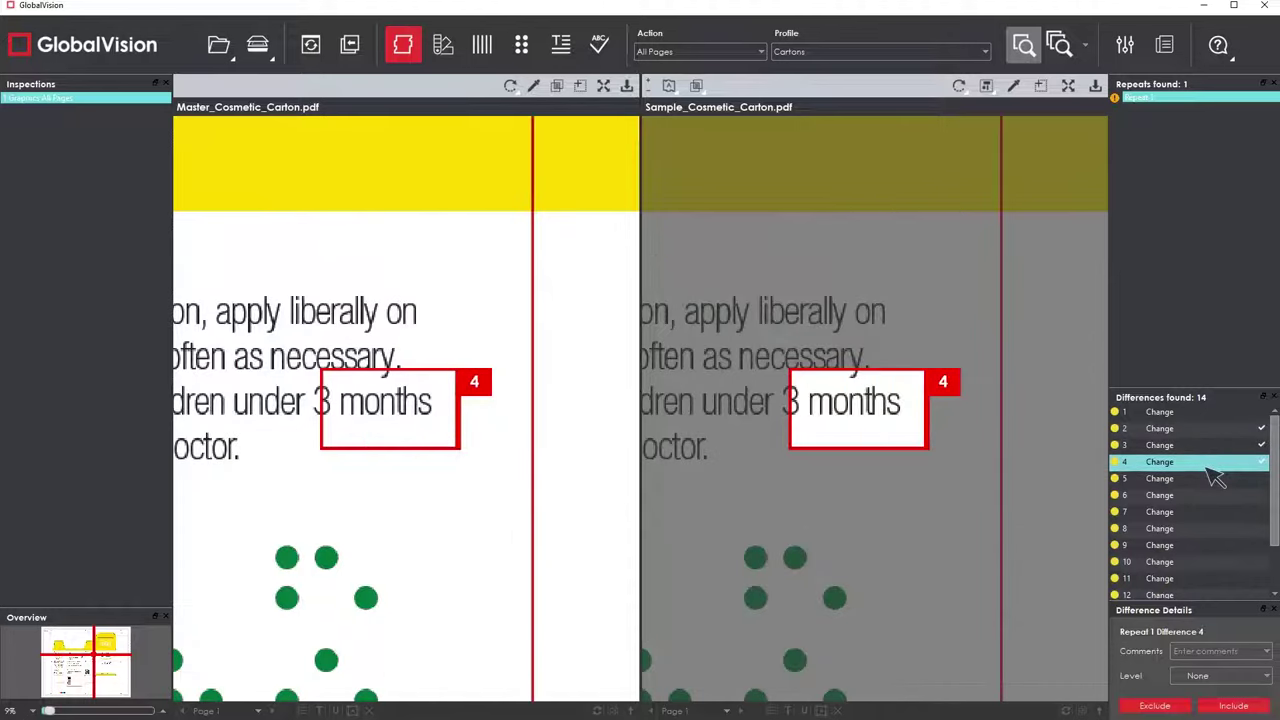
{"action": "left_click", "coordinate": [1210, 477]}
{"action": "left_click", "coordinate": [1210, 496]}
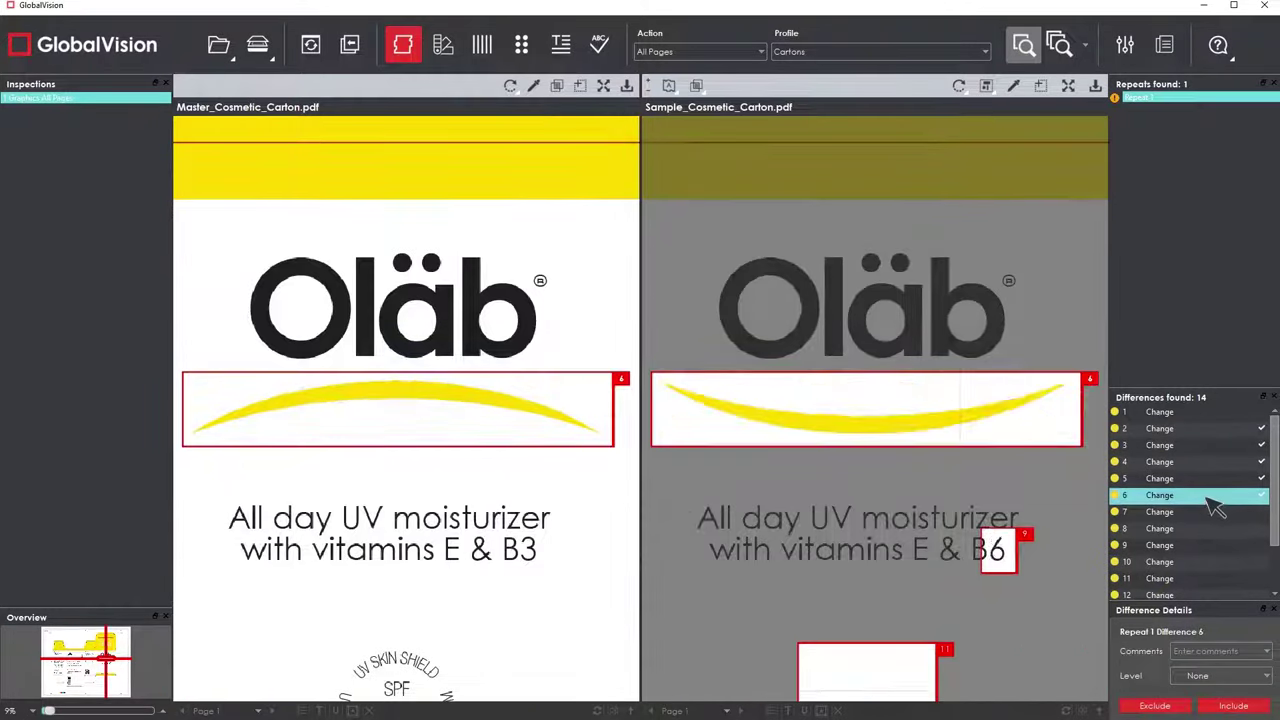
{"action": "left_click", "coordinate": [1212, 512]}
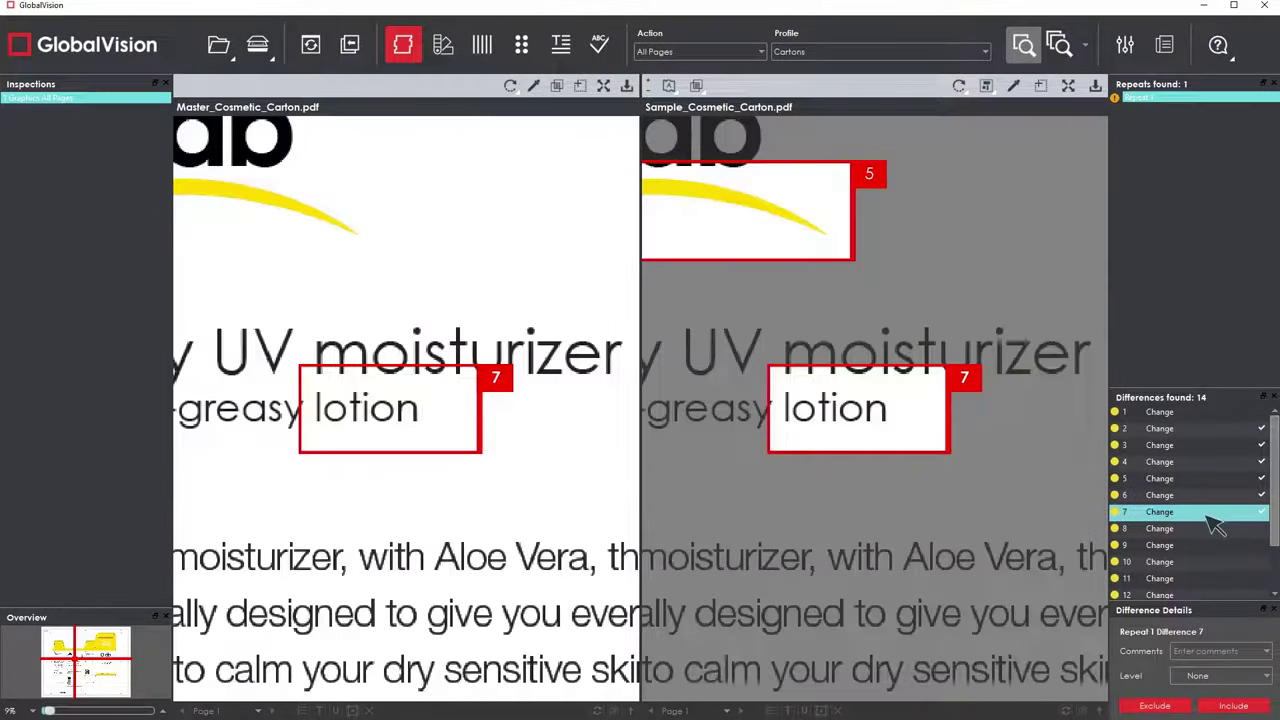
Review graphics differences 8–13: braille dots, phone number, Skin Cancer and GlobalVision logos
{"action": "left_click", "coordinate": [1213, 529]}
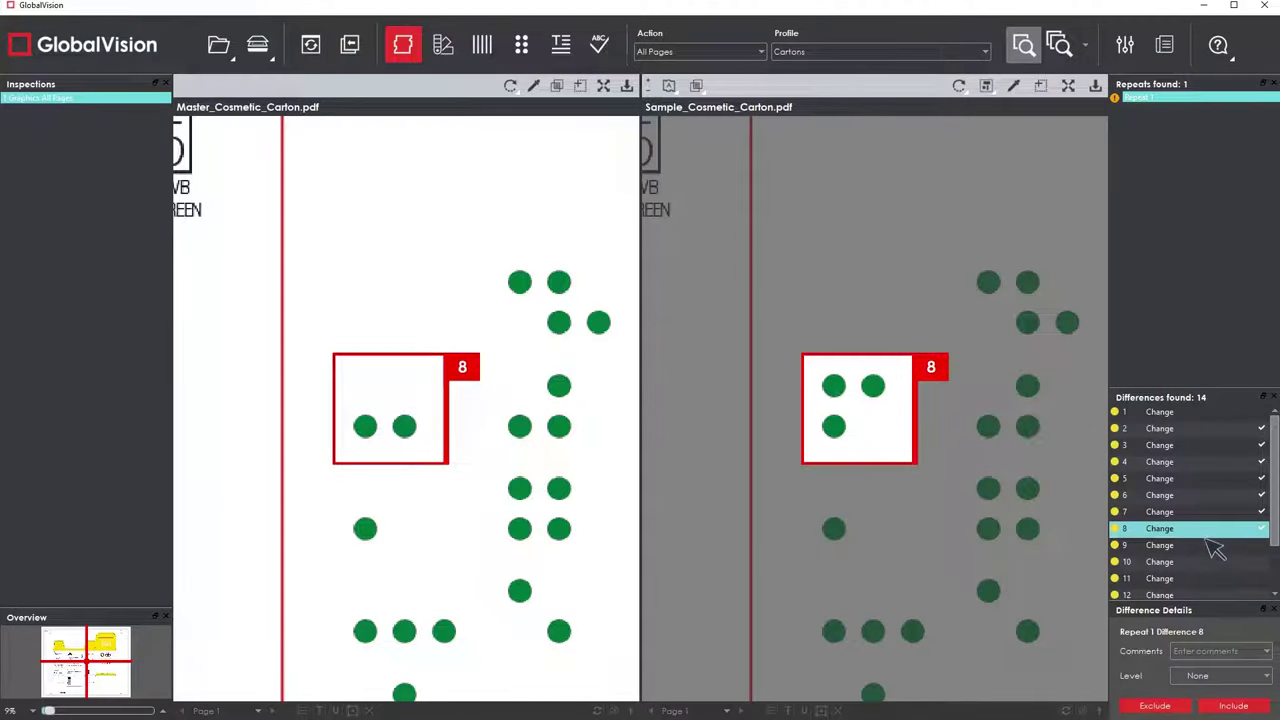
{"action": "left_click", "coordinate": [1208, 545]}
{"action": "left_click", "coordinate": [1208, 562]}
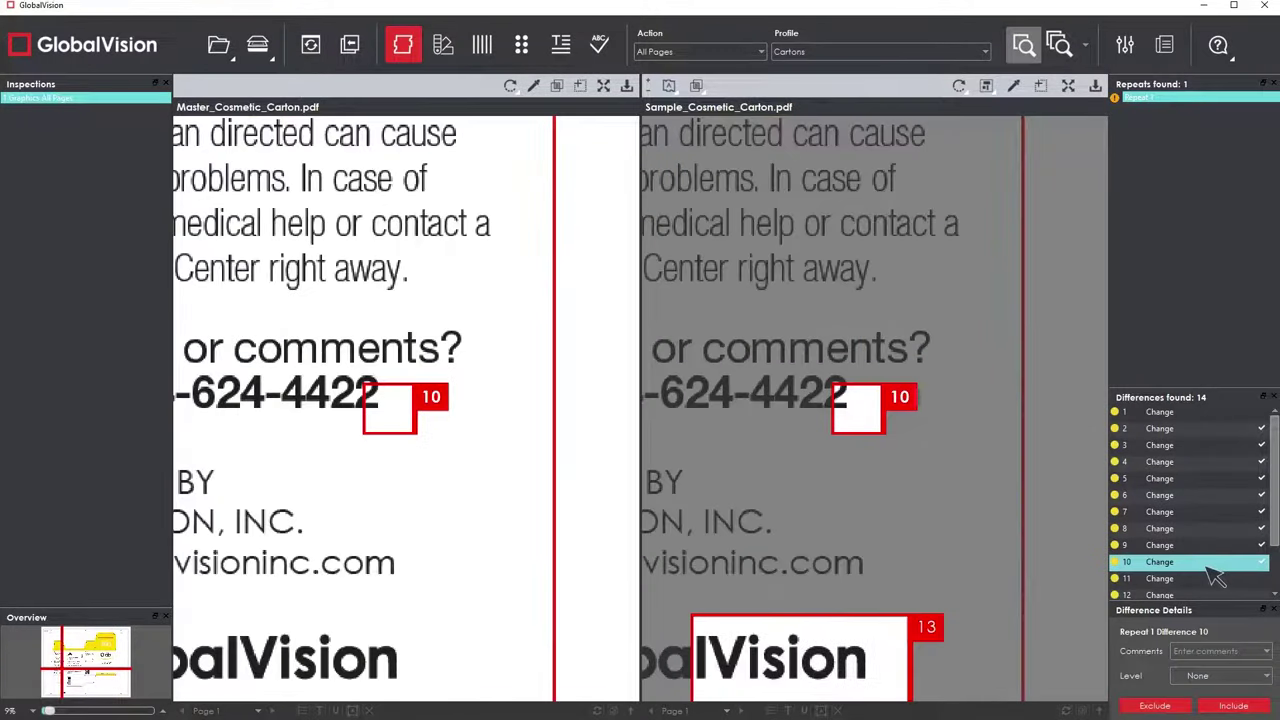
{"action": "left_click", "coordinate": [1213, 578]}
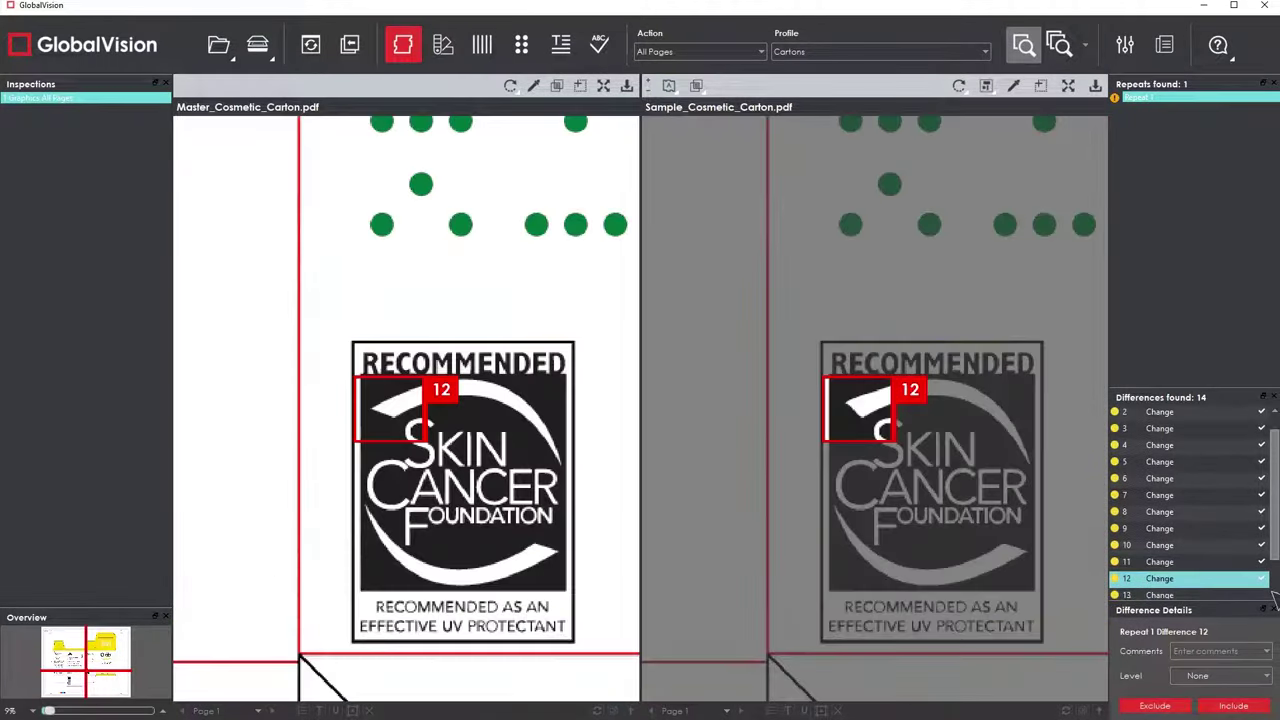
{"action": "left_click", "coordinate": [1210, 595]}
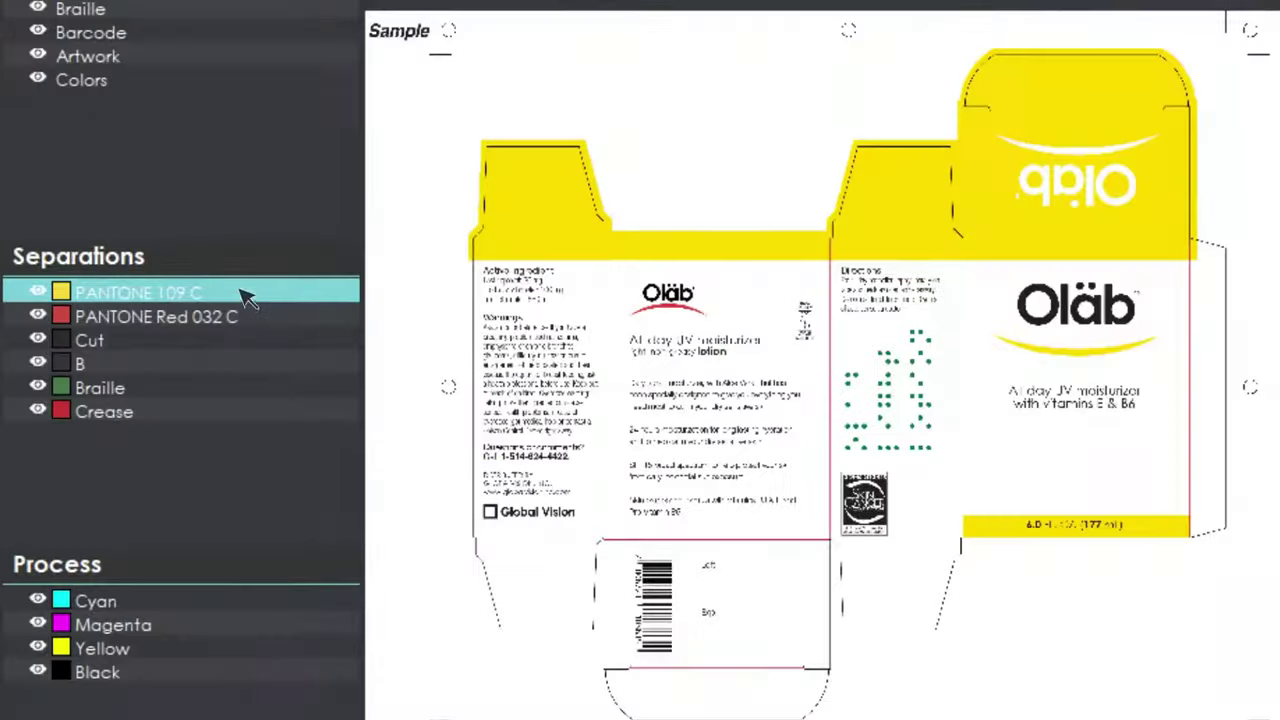
Hide the PANTONE 109 C, Red 032 C, Cut, B, Braille, Crease, Magenta and Yellow separations
{"action": "left_click", "coordinate": [243, 296]}
{"action": "left_click", "coordinate": [242, 320]}
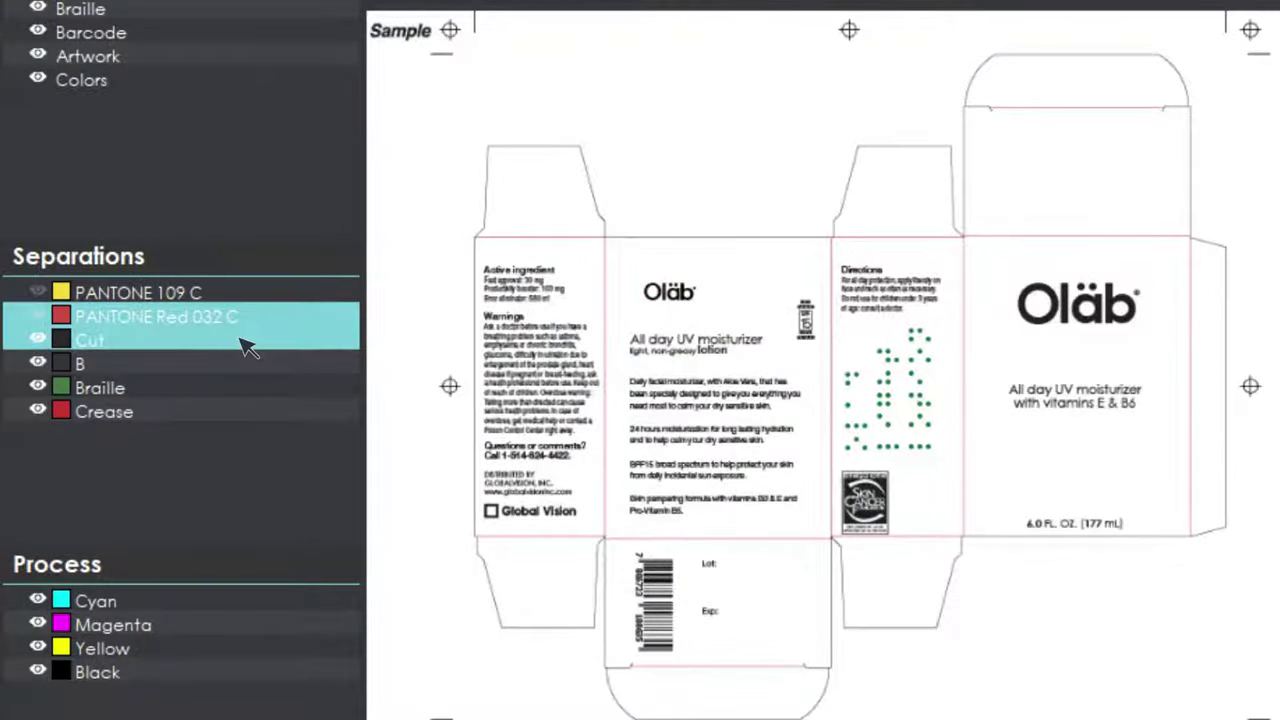
{"action": "left_click", "coordinate": [244, 342]}
{"action": "left_click", "coordinate": [245, 363]}
{"action": "left_click", "coordinate": [244, 385]}
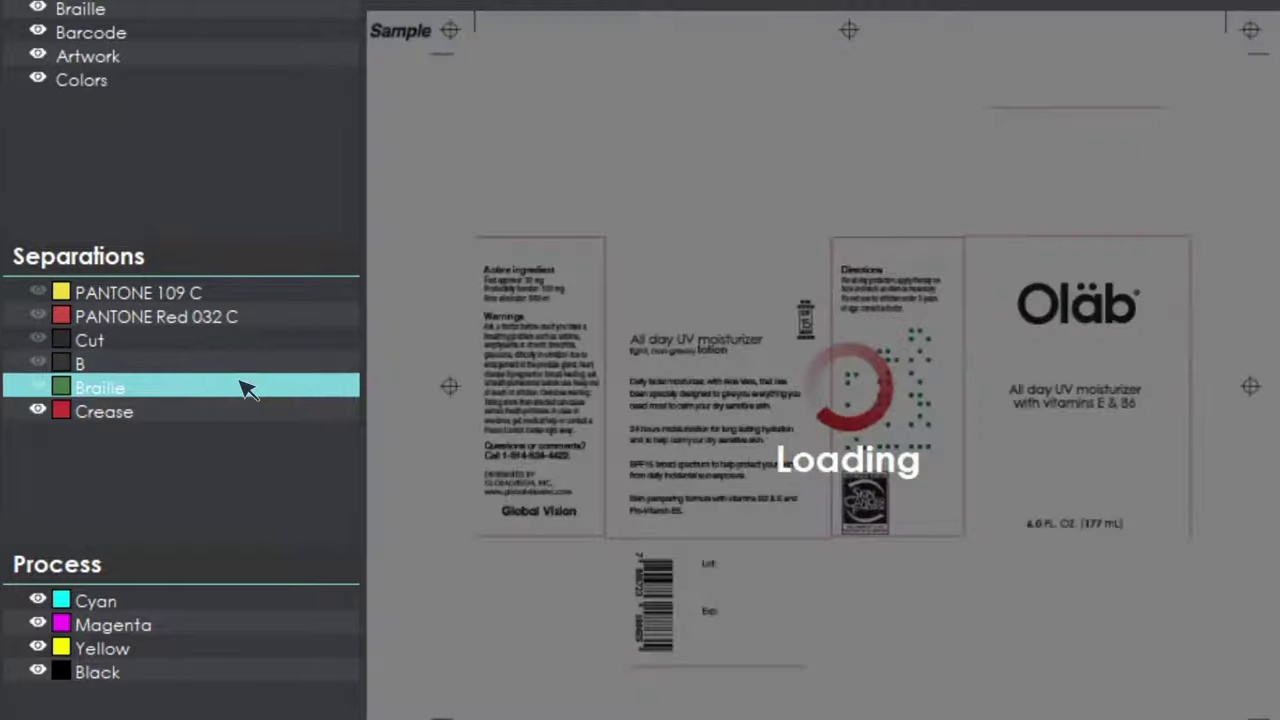
{"action": "left_click", "coordinate": [245, 411]}
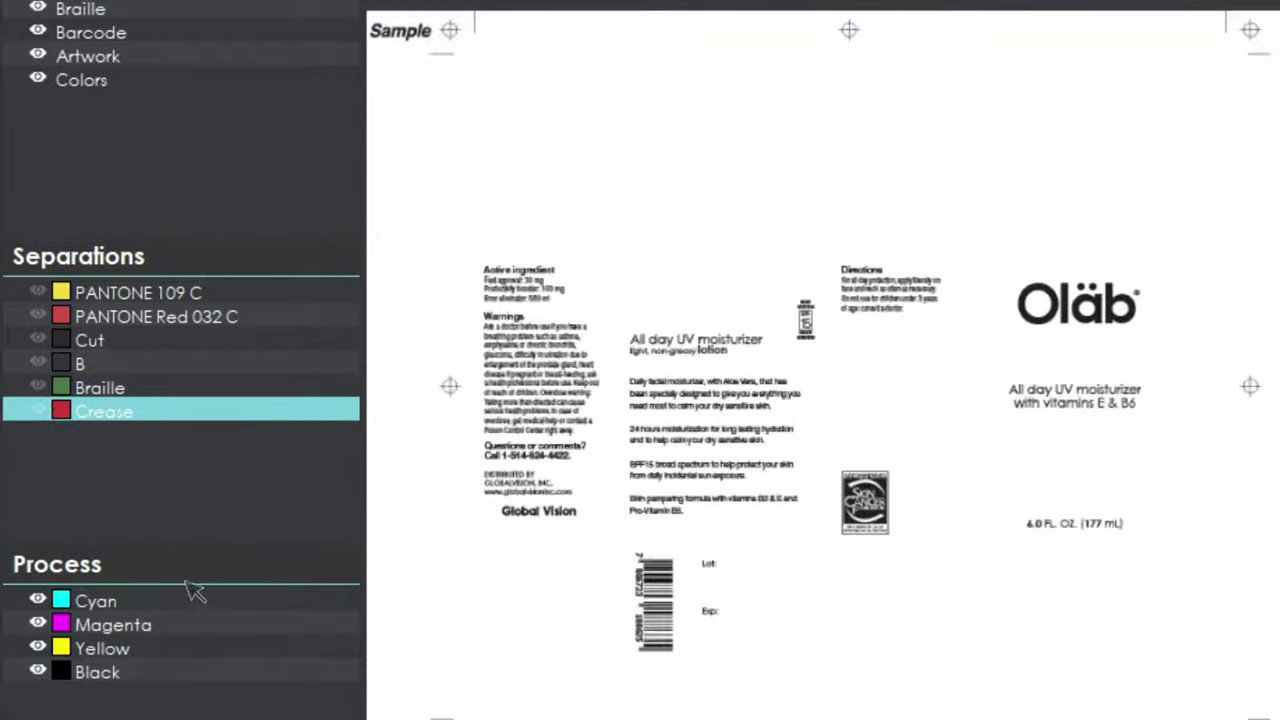
{"action": "left_click", "coordinate": [186, 626]}
{"action": "left_click", "coordinate": [190, 650]}
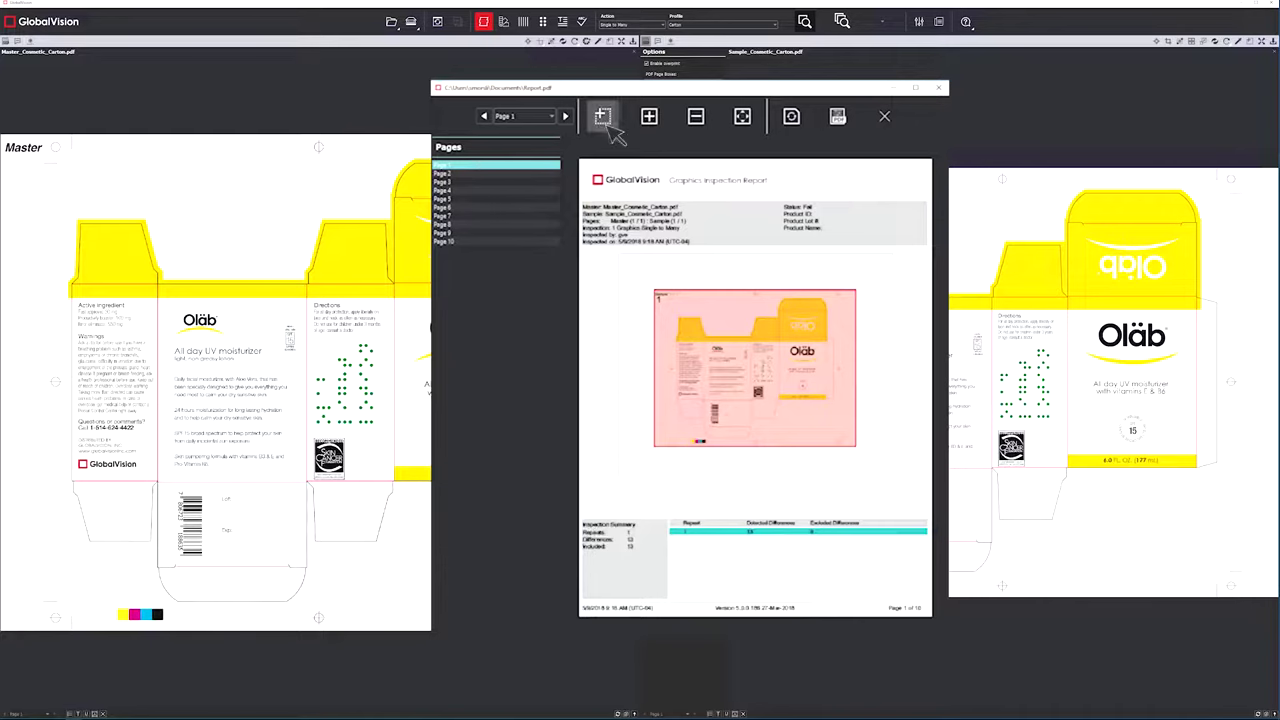
Page through report pages 2, 3, 5, 7 and 8 of the graphics inspection differences
{"action": "left_click", "coordinate": [498, 174]}
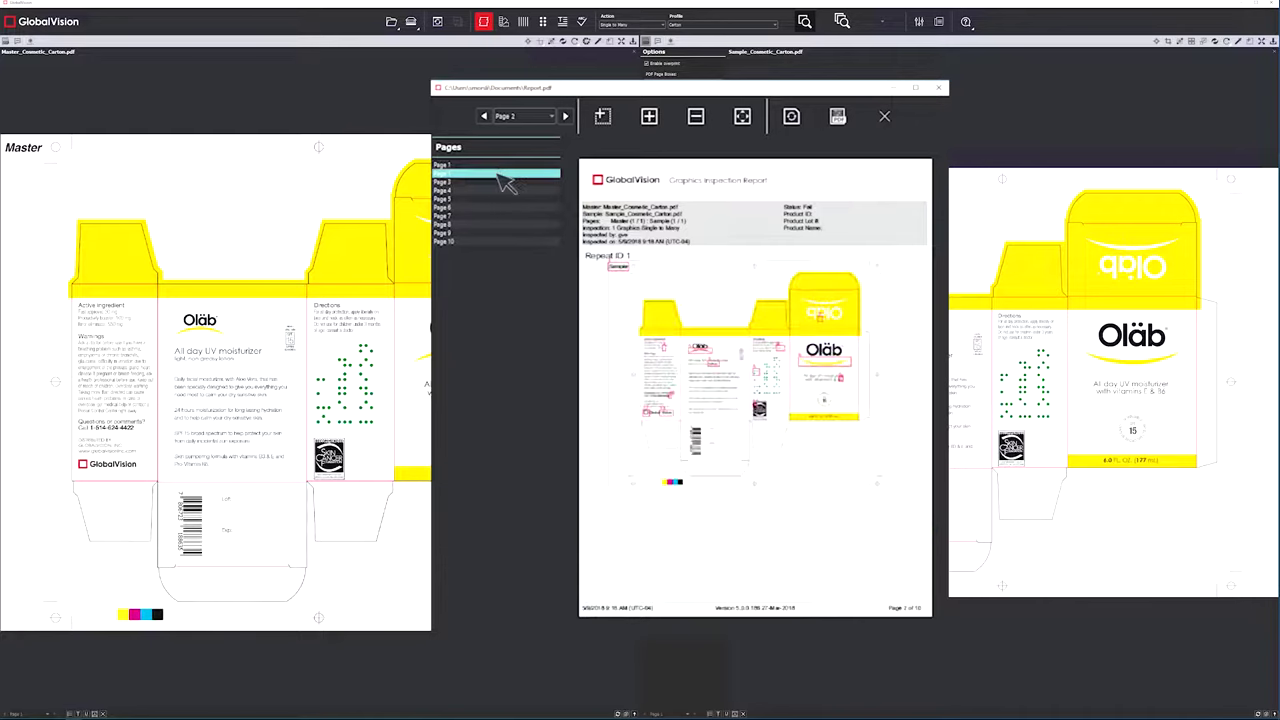
{"action": "left_click", "coordinate": [494, 183]}
{"action": "left_click", "coordinate": [495, 198]}
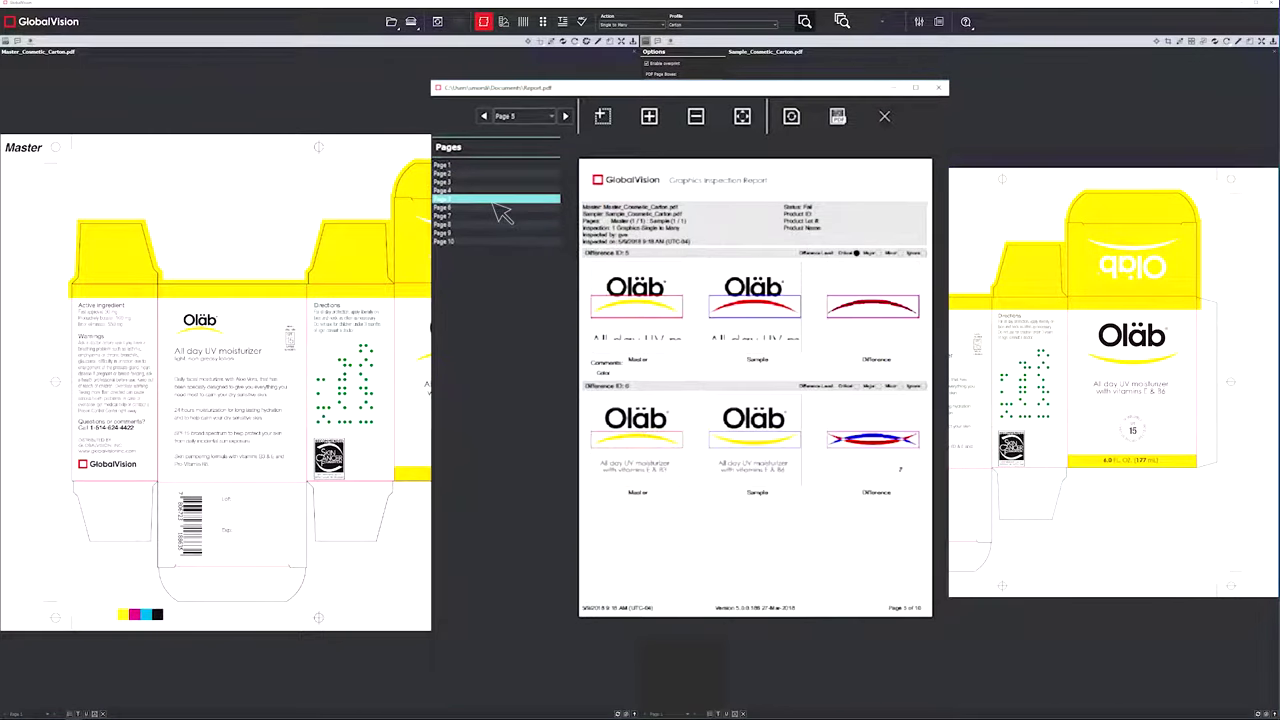
{"action": "left_click", "coordinate": [493, 207]}
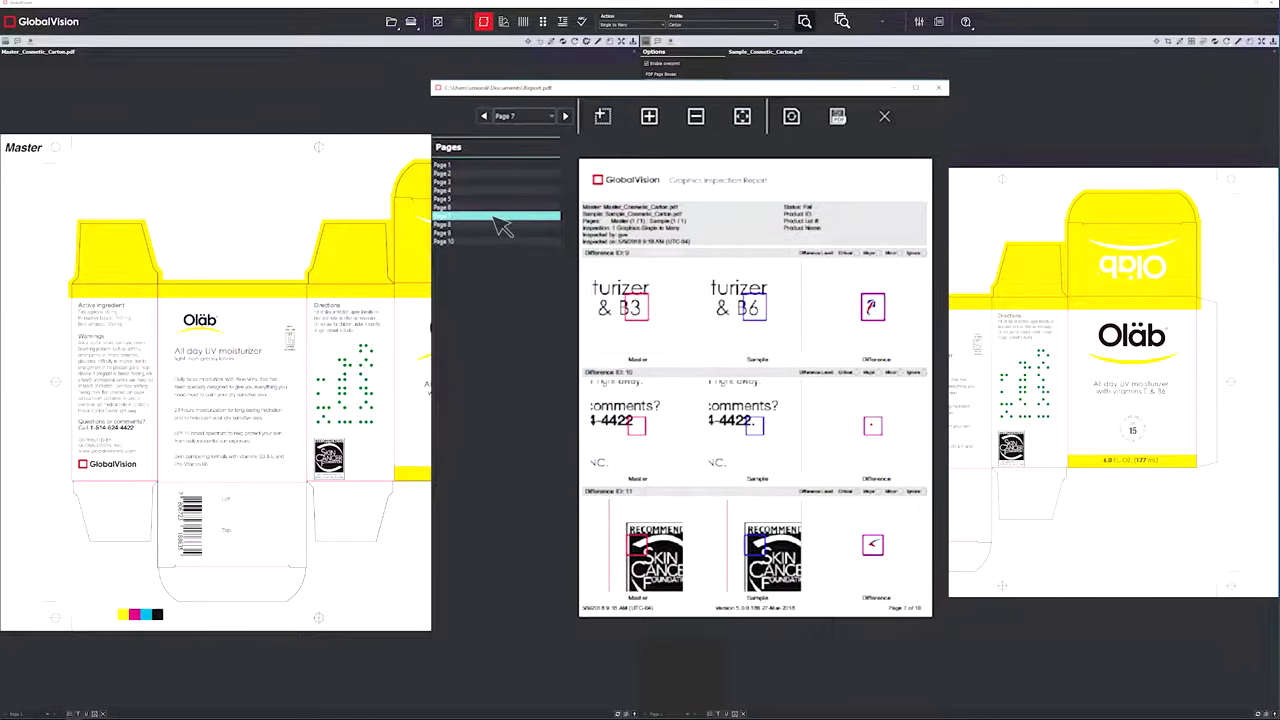
{"action": "left_click", "coordinate": [500, 224]}
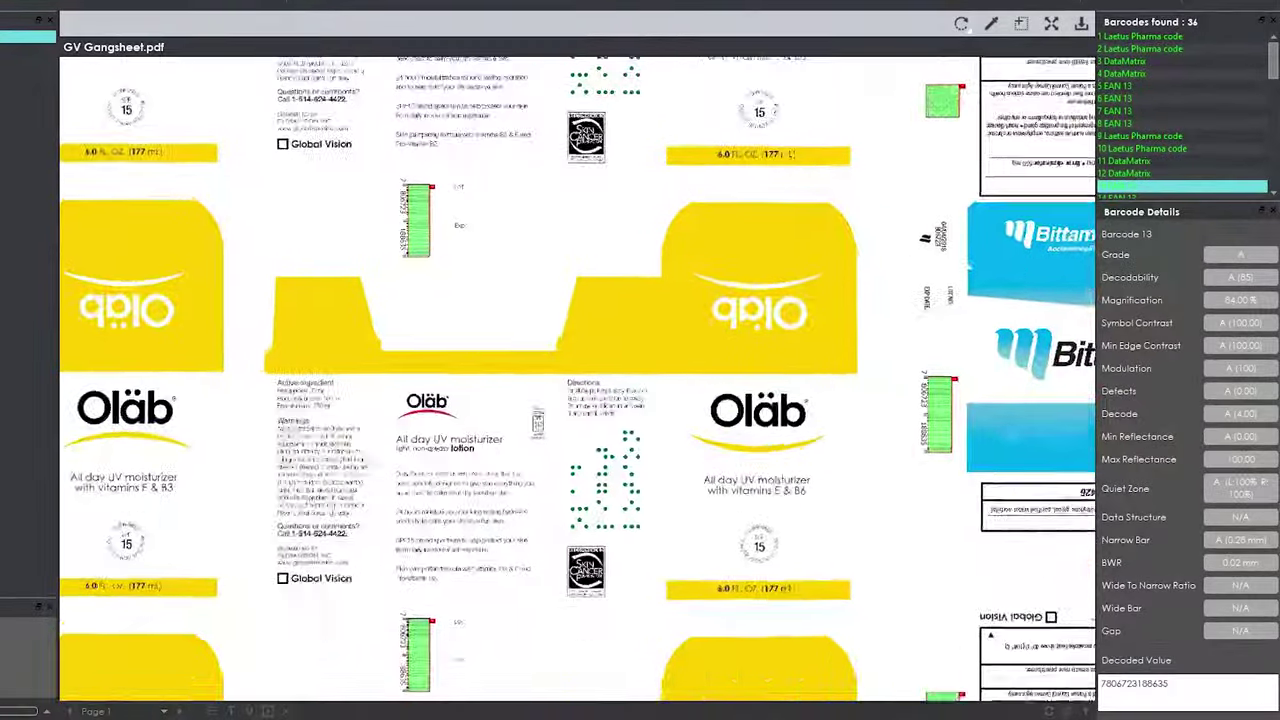
Review the grading details of barcodes 13, then 1, 2, 3, 5, 6 and 7
{"action": "left_click", "coordinate": [1240, 188]}
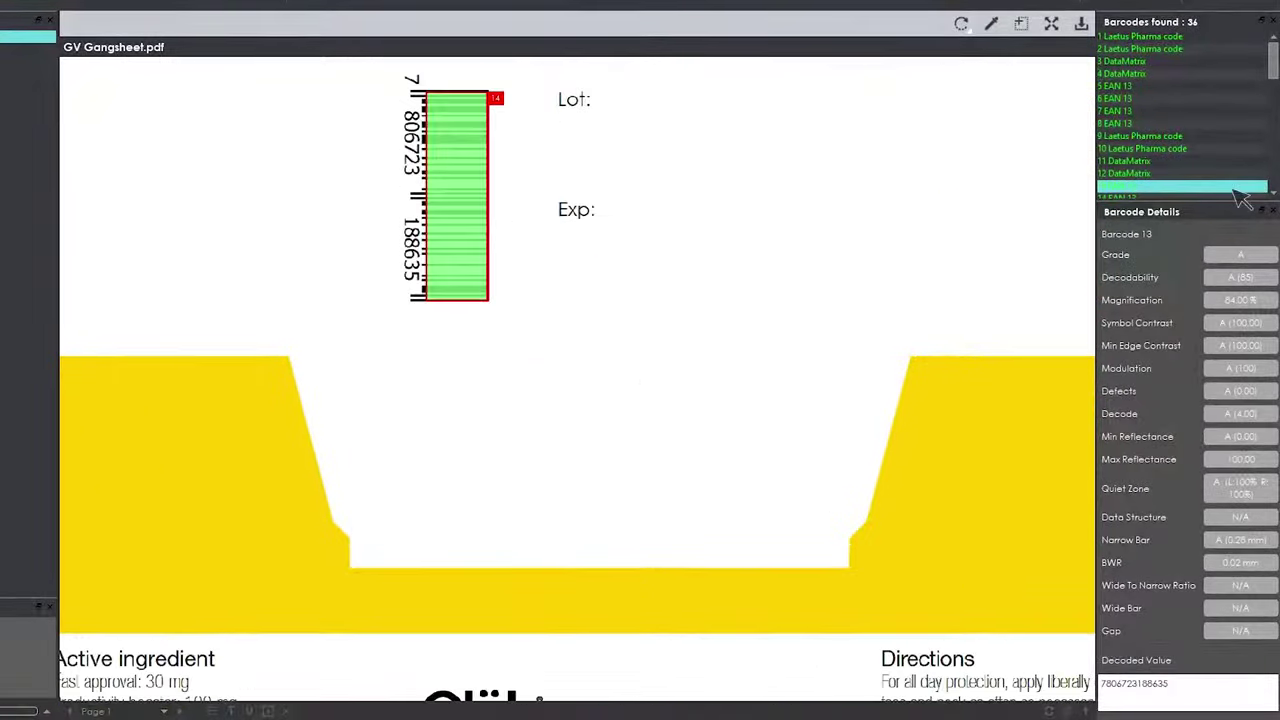
{"action": "left_click", "coordinate": [1211, 38]}
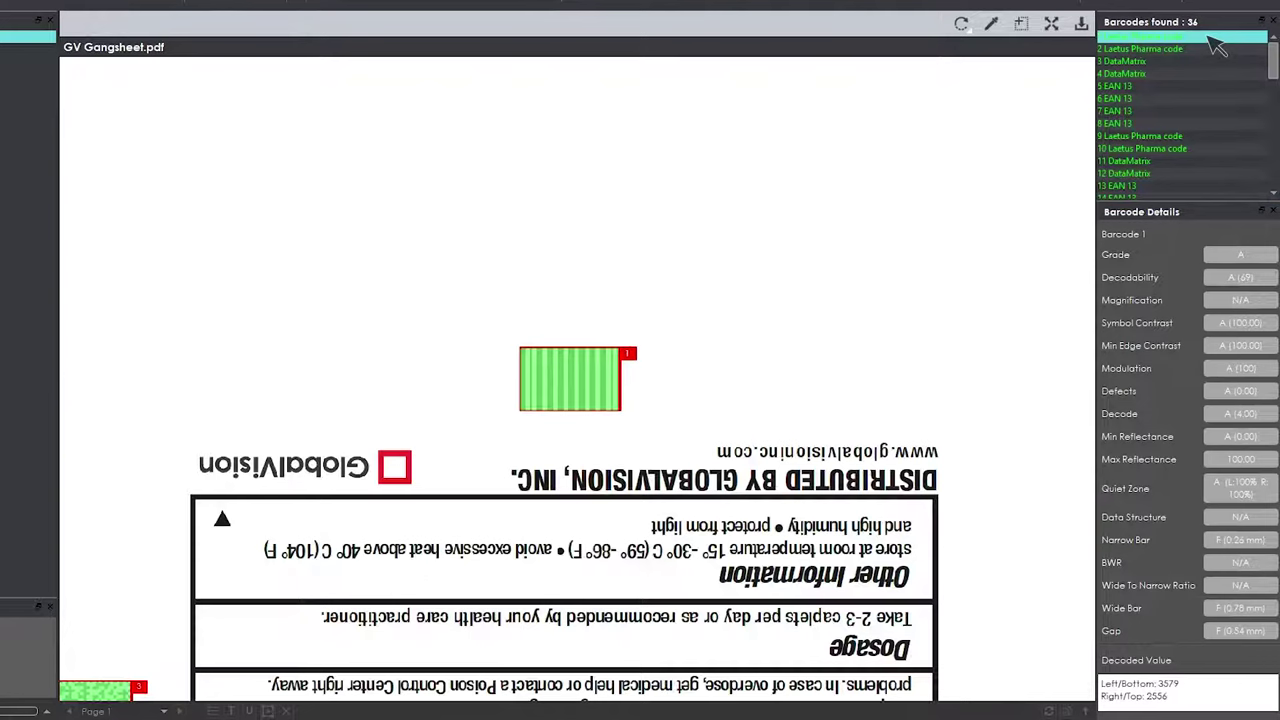
{"action": "left_click", "coordinate": [1208, 48]}
{"action": "left_click", "coordinate": [1216, 61]}
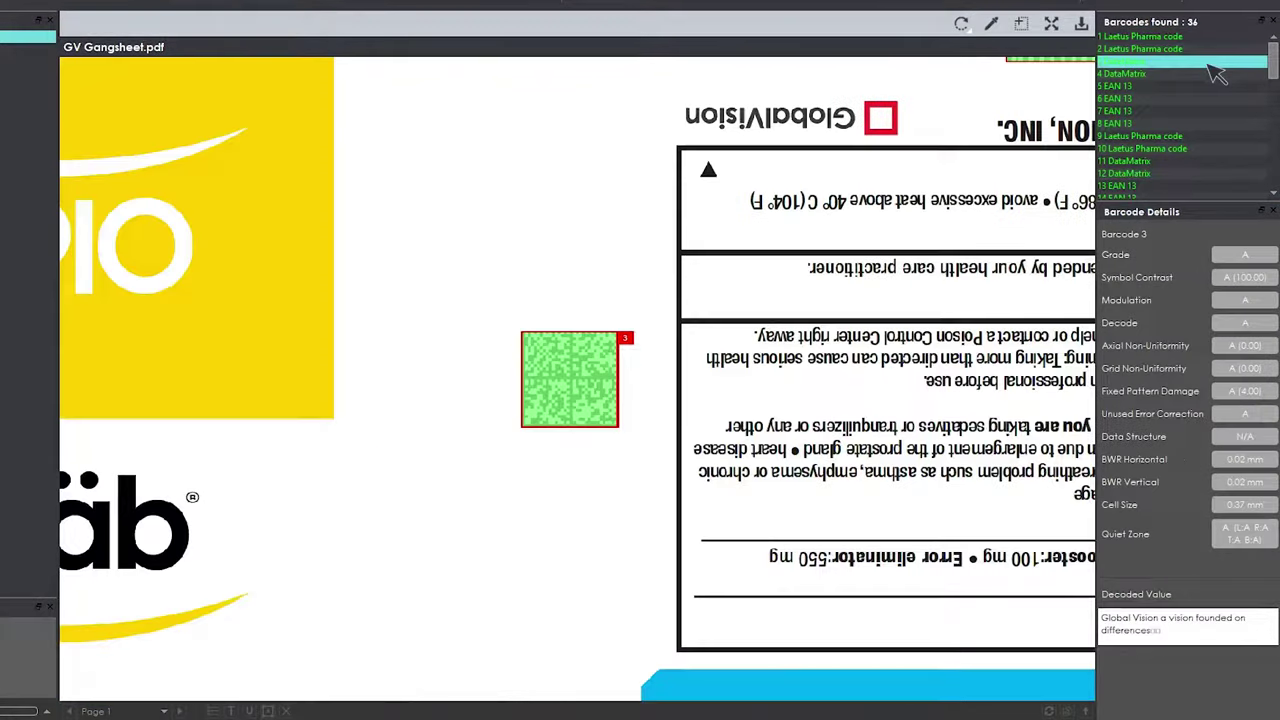
{"action": "left_click", "coordinate": [1216, 86]}
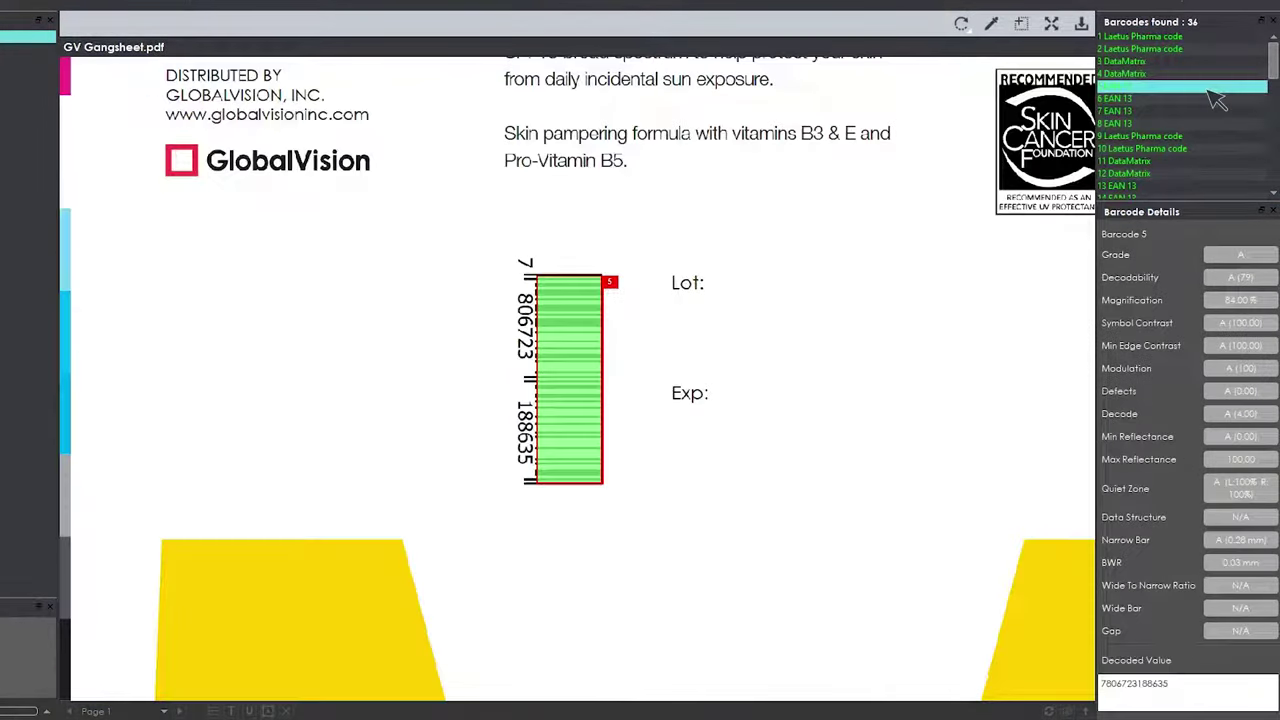
{"action": "left_click", "coordinate": [1216, 110]}
{"action": "left_click", "coordinate": [1212, 112]}
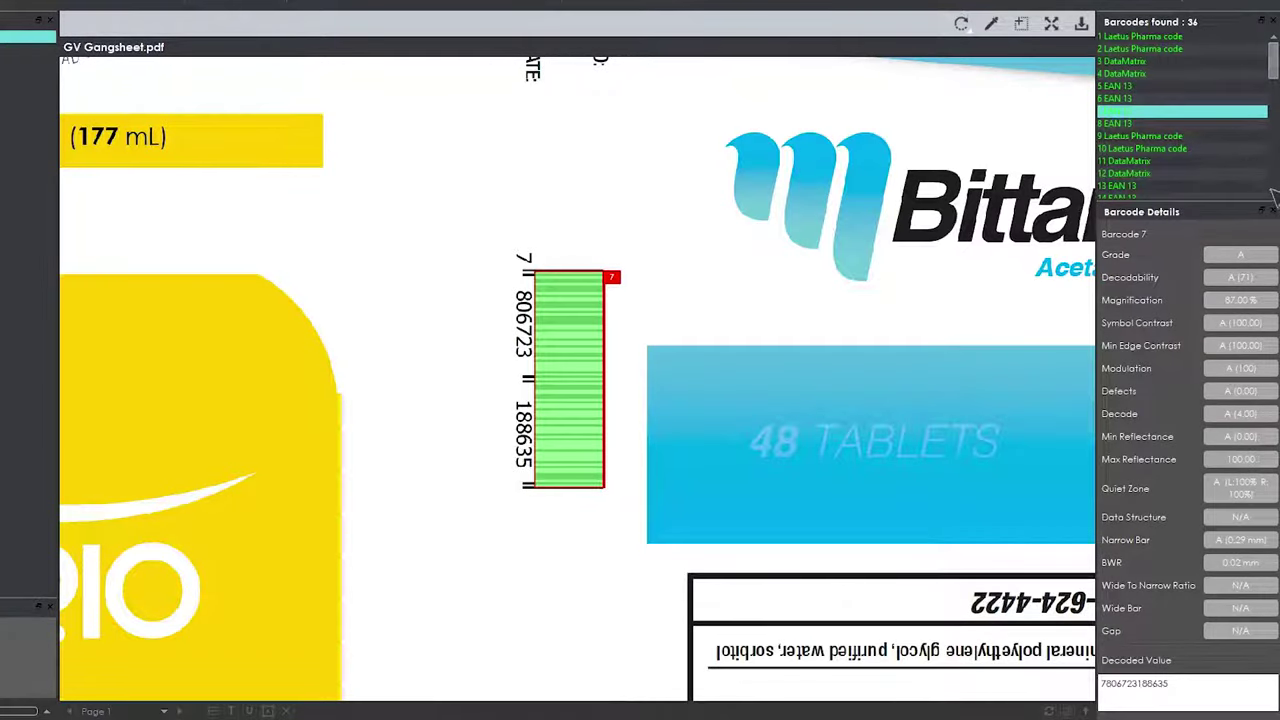
Float the Barcode Details panel over the artwork while stepping through barcodes 19 to 23
{"action": "key", "text": "Down"}
{"action": "key", "text": "Down"}
{"action": "key", "text": "Down"}
{"action": "key", "text": "Down"}
{"action": "key", "text": "Down"}
{"action": "key", "text": "Down"}
{"action": "key", "text": "Down"}
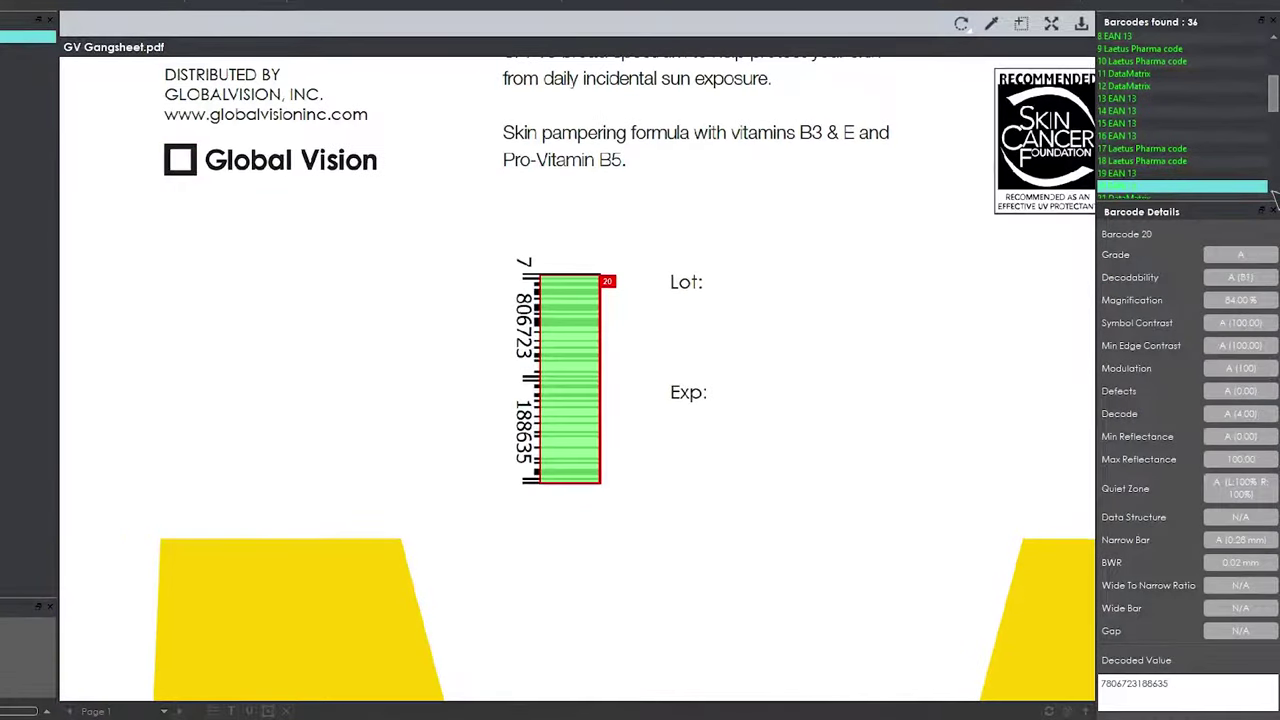
{"action": "left_click_drag", "start_coordinate": [1273, 198], "coordinate": [955, 170]}
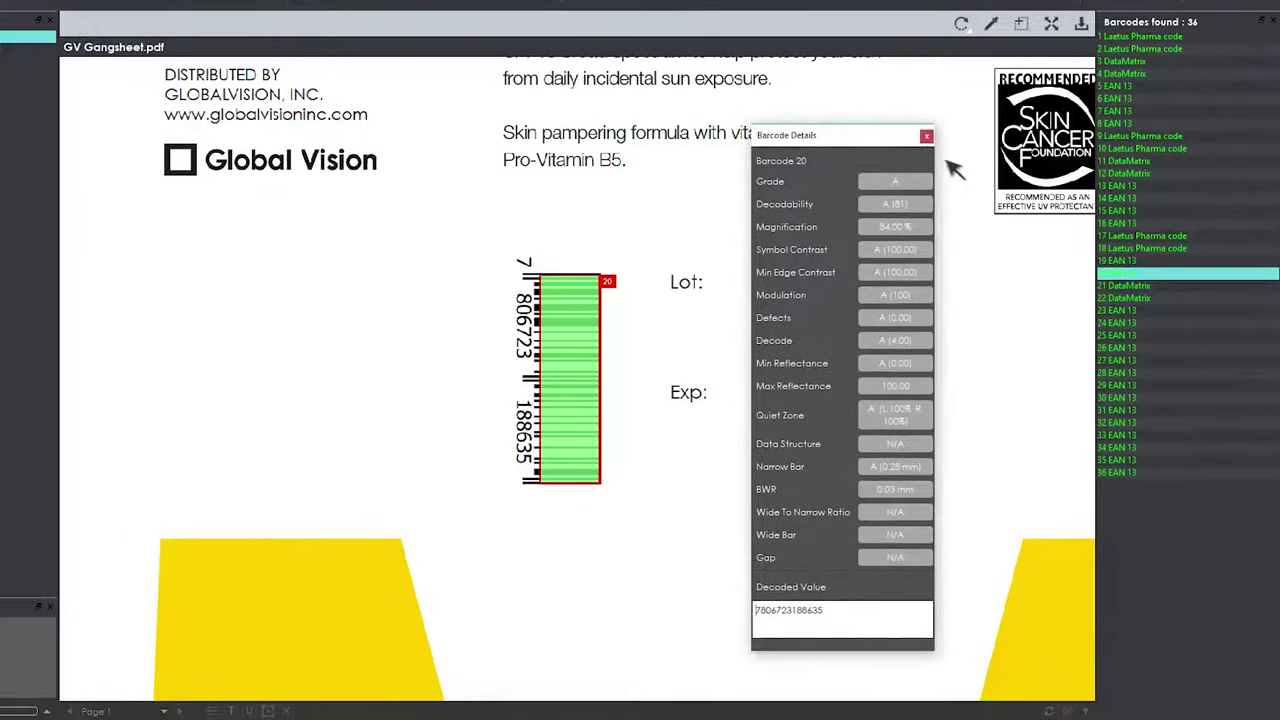
{"action": "key", "text": "Down"}
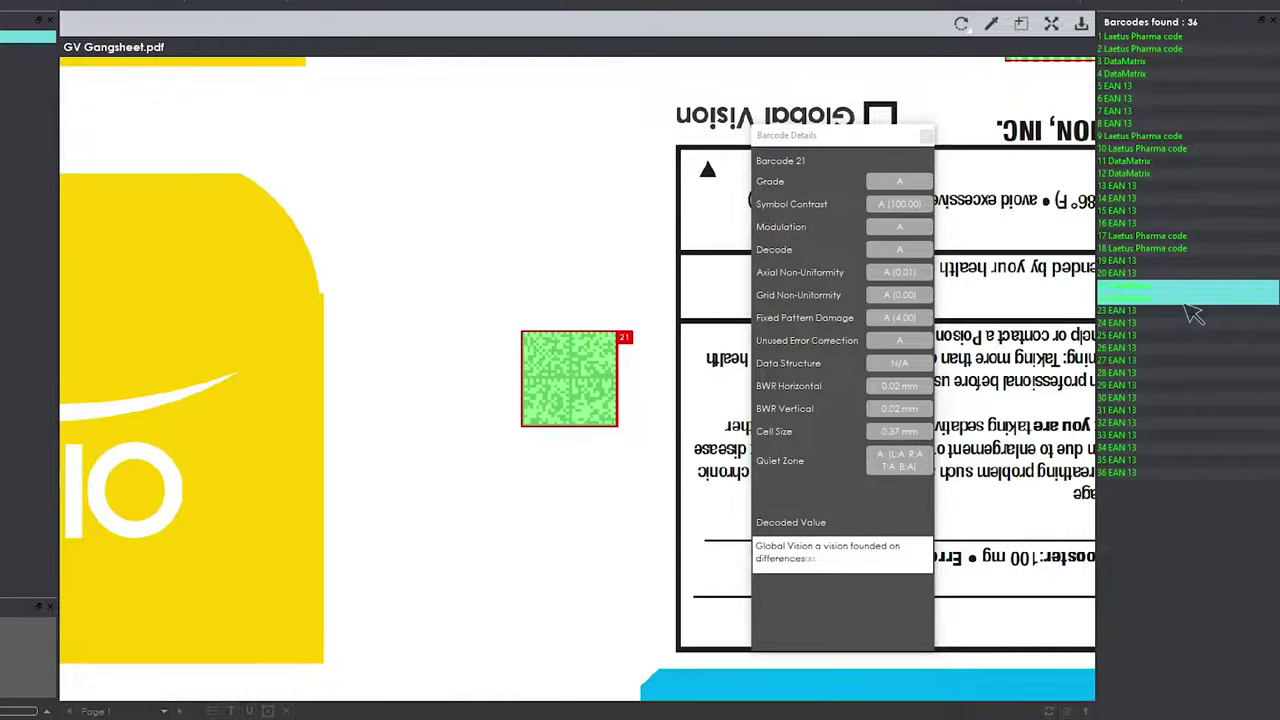
{"action": "key", "text": "Down"}
Review the grades of barcodes 24, 25, 26, 28 and 30
{"action": "left_click", "coordinate": [1191, 322]}
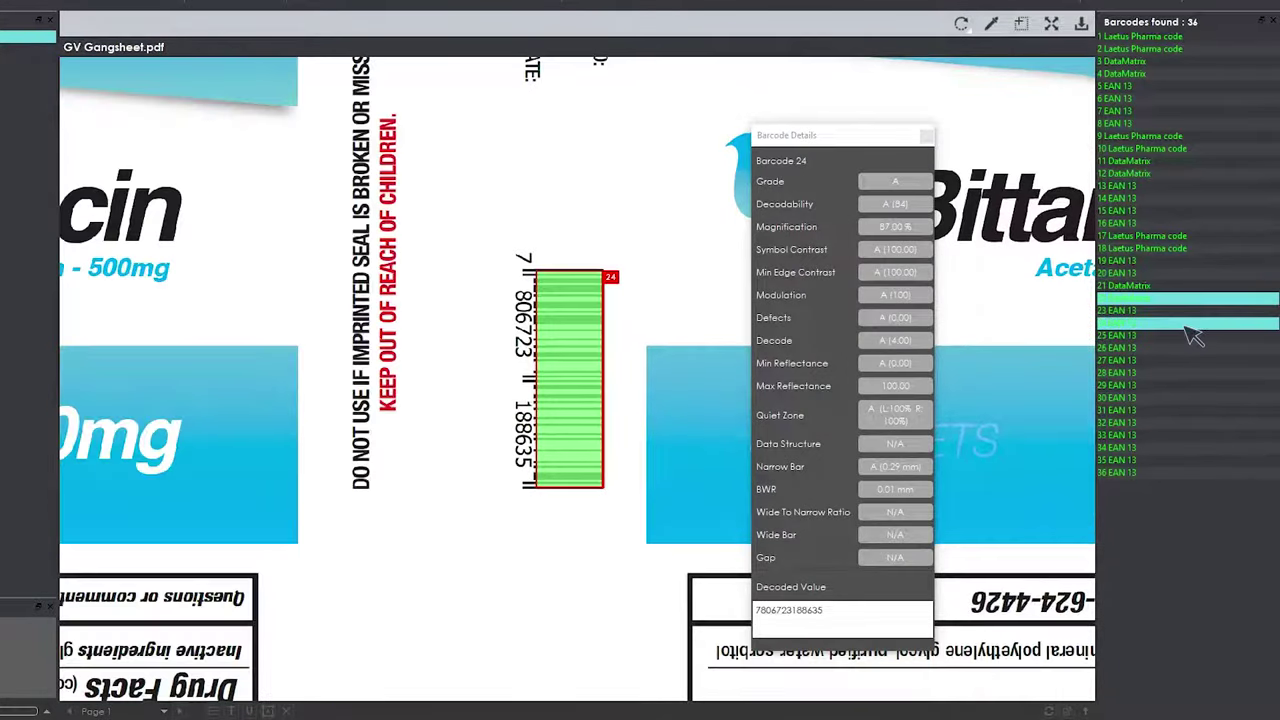
{"action": "left_click", "coordinate": [1193, 336]}
{"action": "left_click", "coordinate": [1194, 348]}
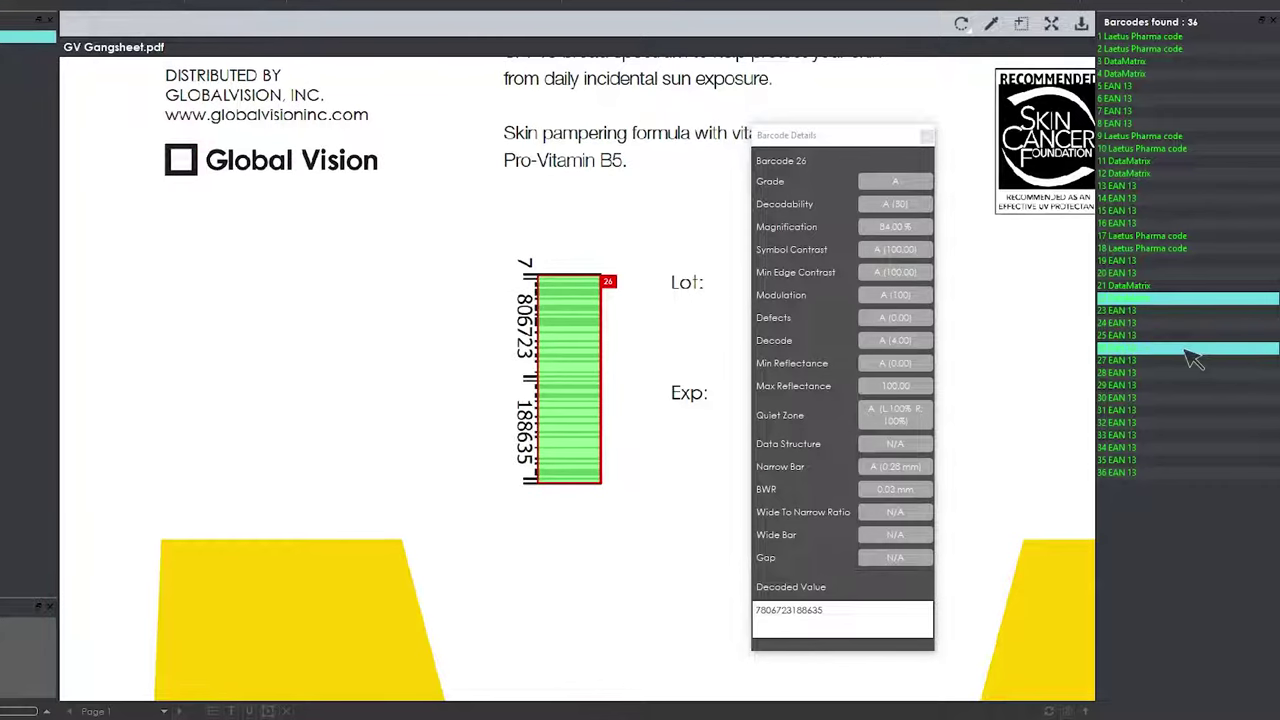
{"action": "left_click", "coordinate": [1190, 360]}
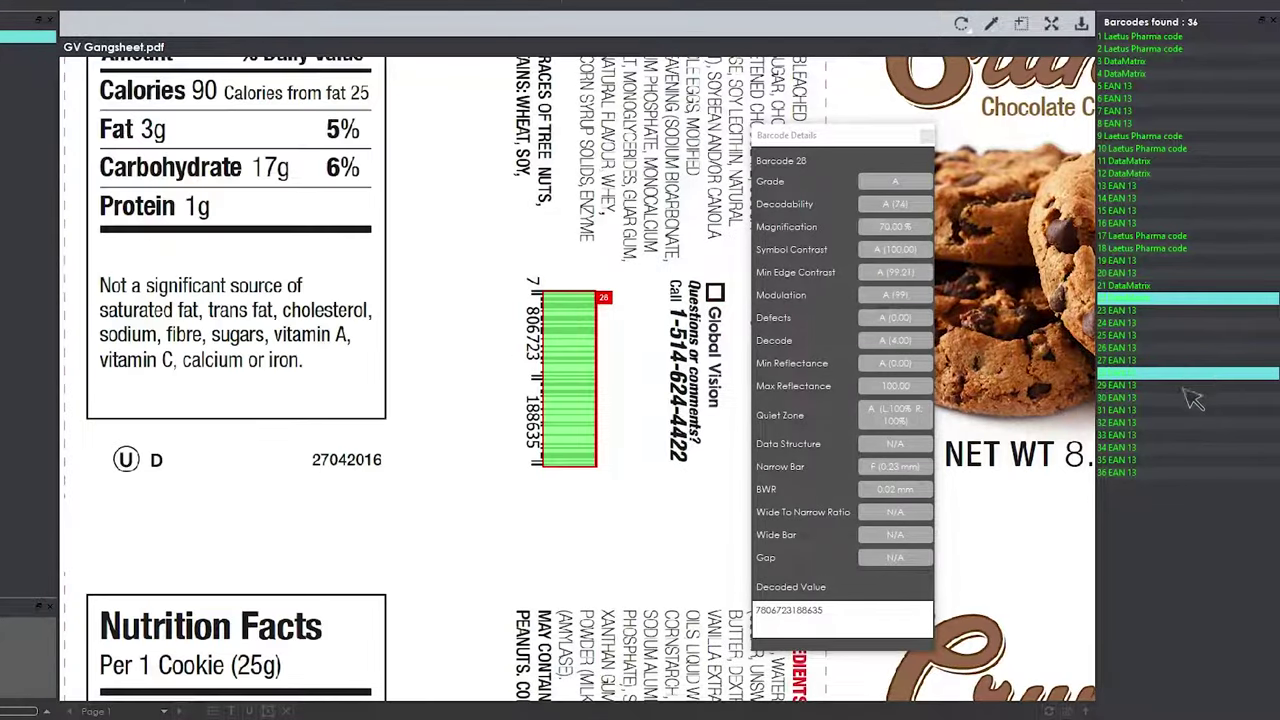
{"action": "left_click", "coordinate": [1193, 397]}
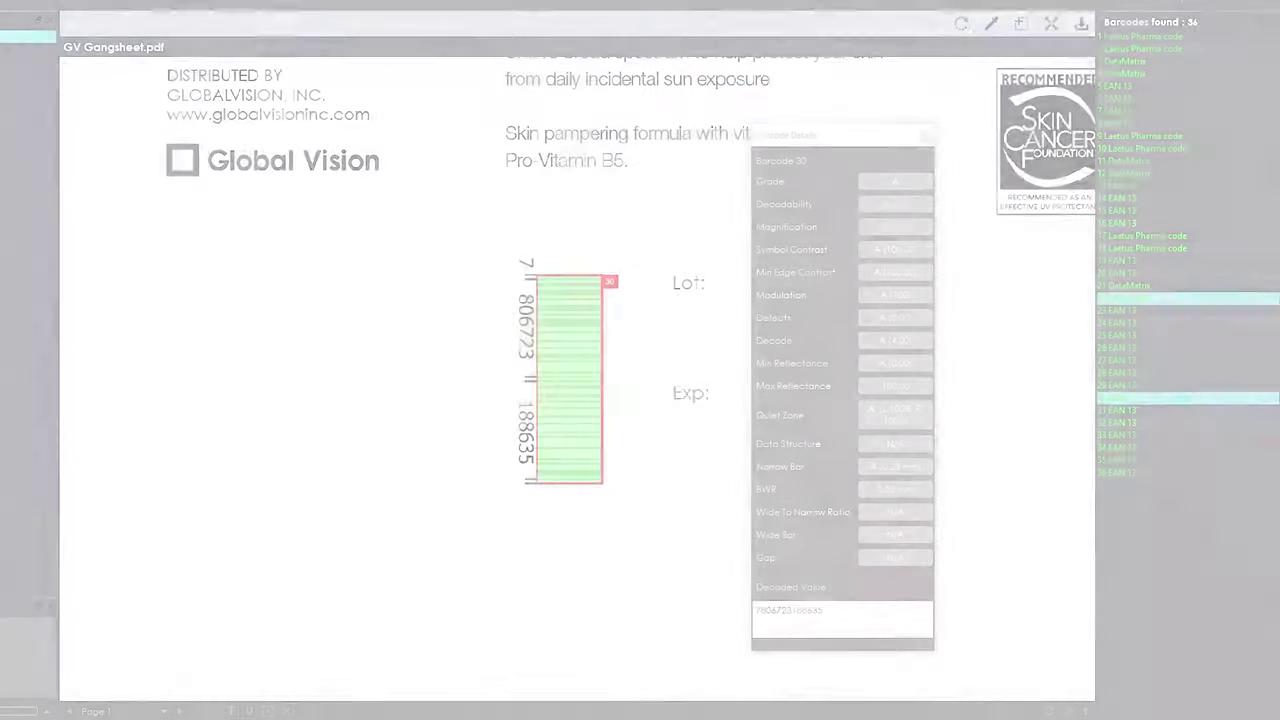